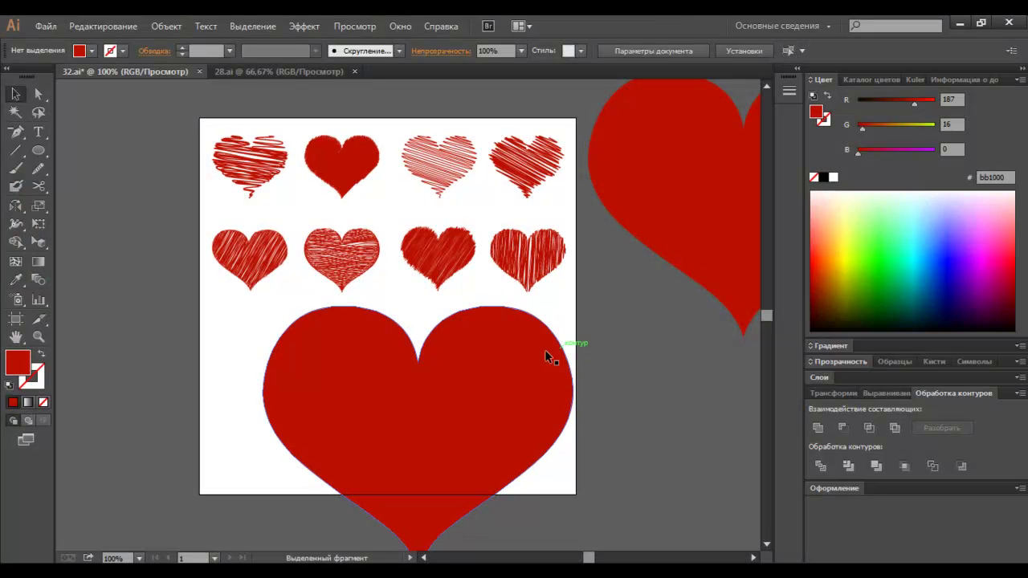
Create a -30 pt inward offset path inside the large red heart
{"action": "left_click", "coordinate": [520, 357]}
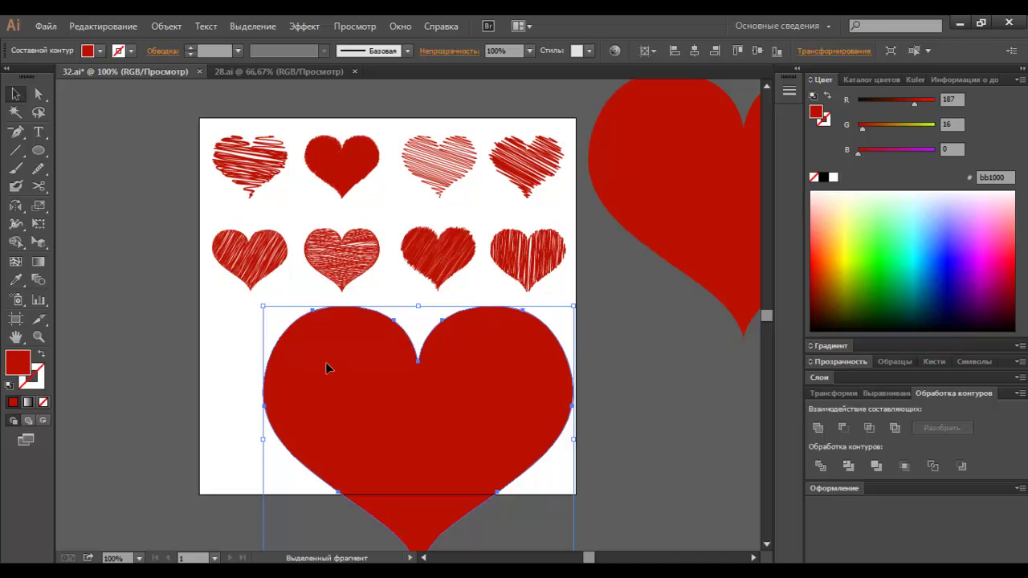
{"action": "left_click", "coordinate": [166, 25]}
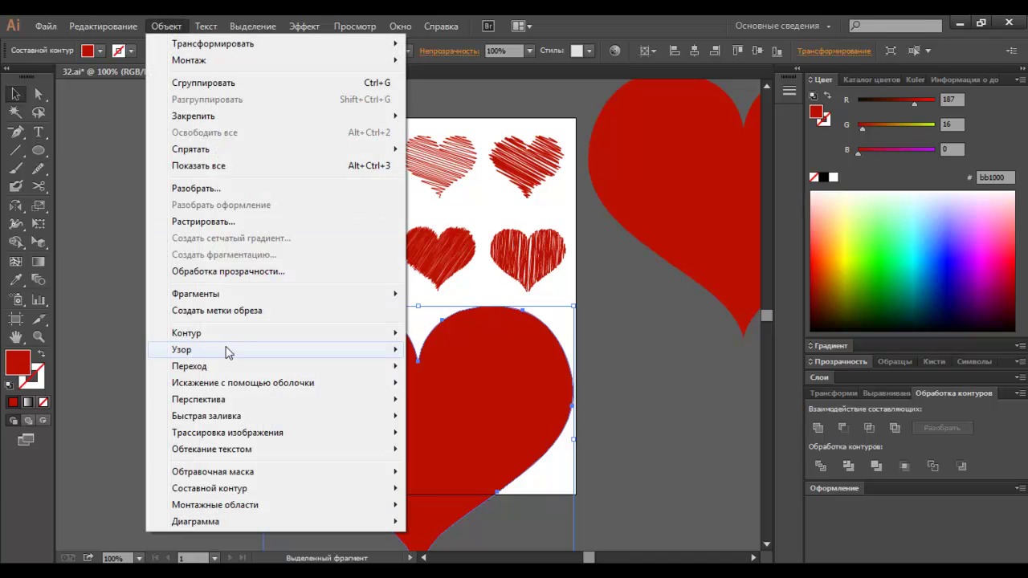
{"action": "mouse_move", "coordinate": [187, 333]}
{"action": "left_click", "coordinate": [467, 389]}
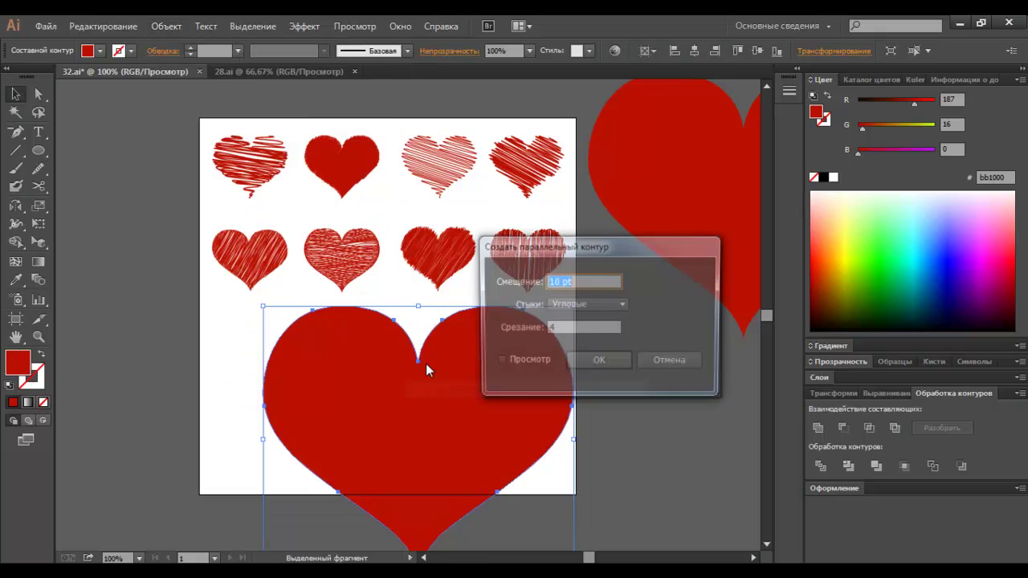
{"action": "left_click", "coordinate": [521, 362]}
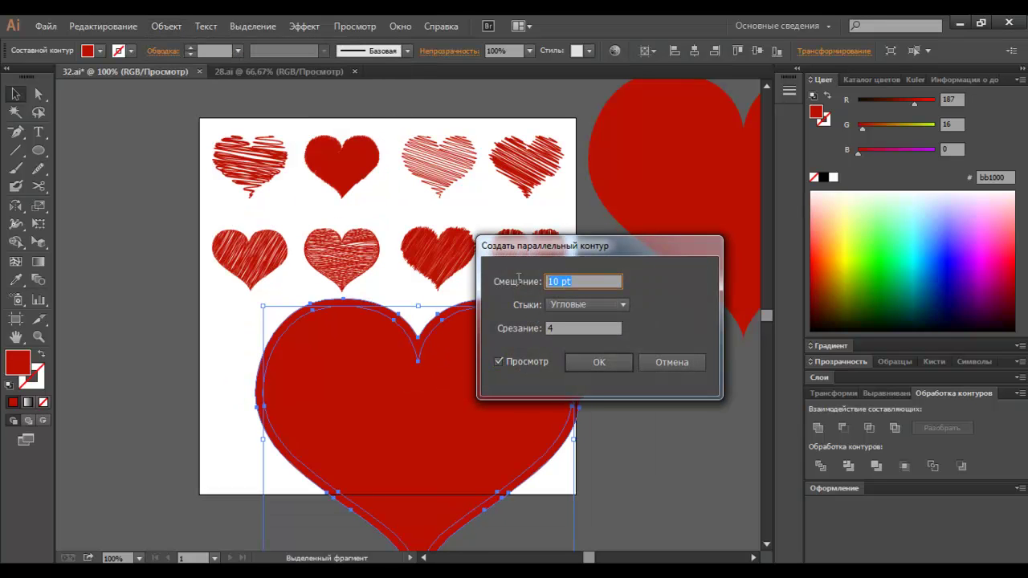
{"action": "type", "text": "-30"}
{"action": "left_click", "coordinate": [515, 361]}
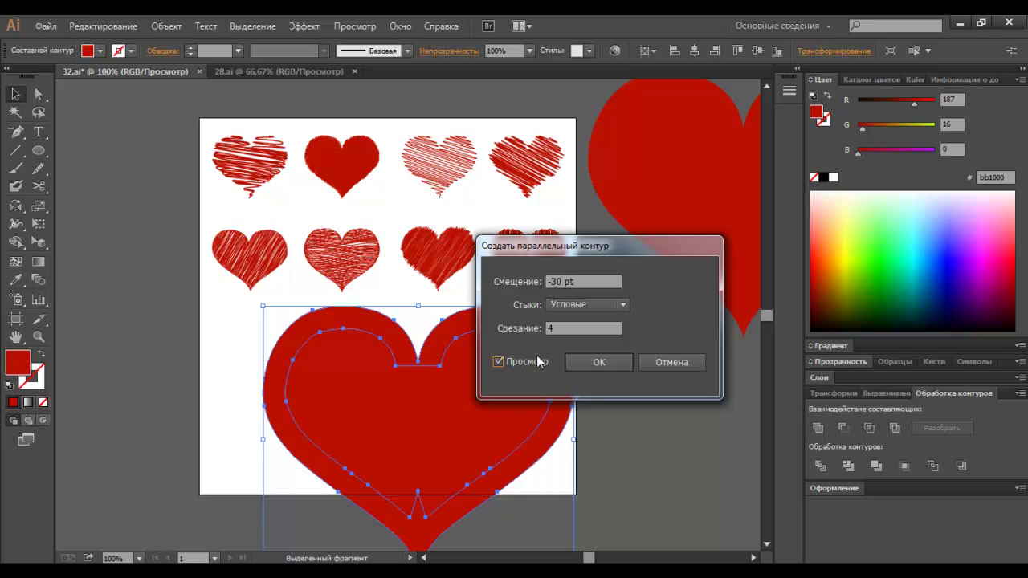
{"action": "left_click", "coordinate": [598, 362]}
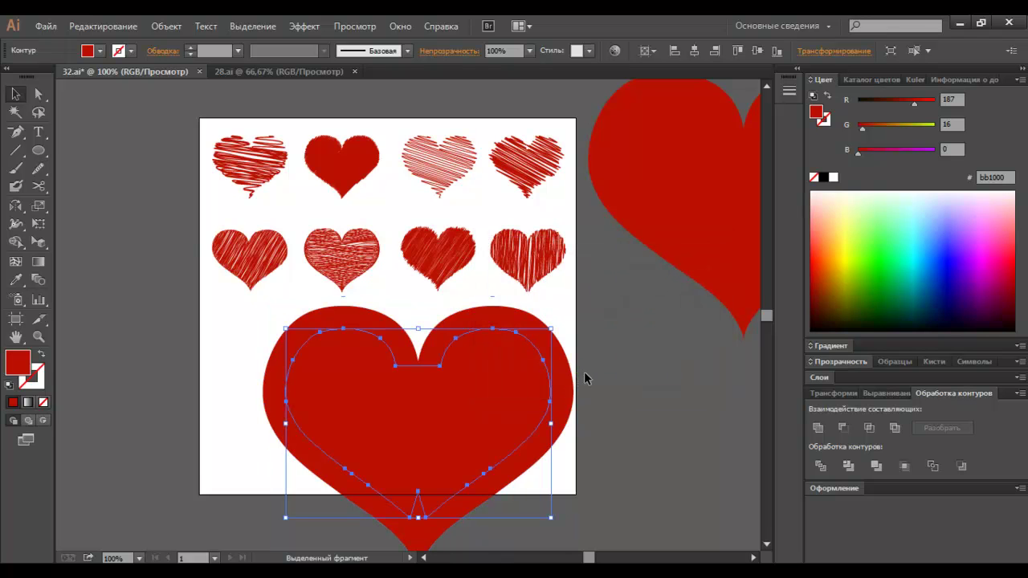
Subtract the inner offset from the outer heart with Minus Front, leaving a hollow ring
{"action": "scroll", "coordinate": [583, 371], "scroll_direction": "down", "scroll_amount": 3}
{"action": "scroll", "coordinate": [584, 371], "scroll_direction": "down", "scroll_amount": 1}
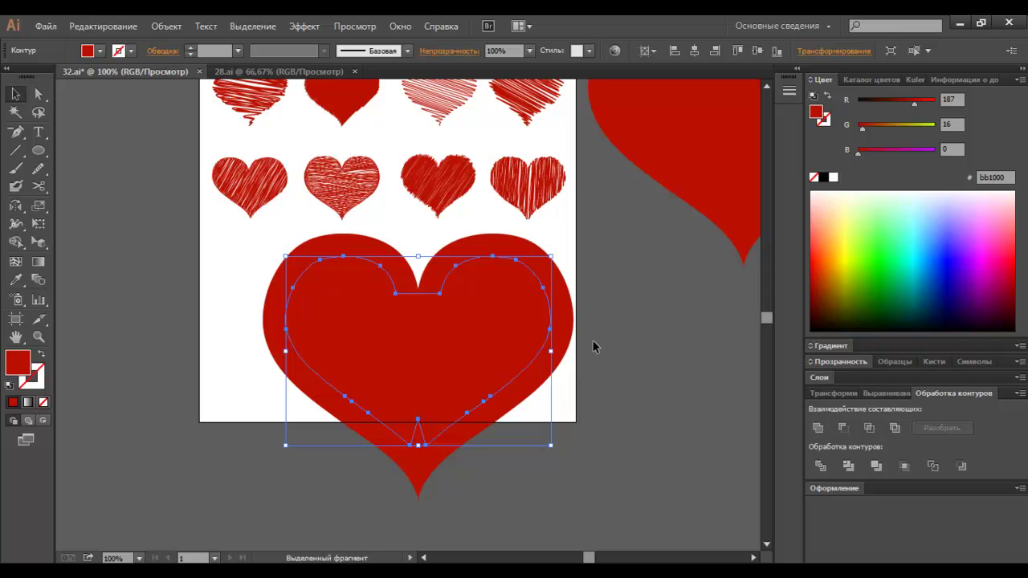
{"action": "key", "text": "ctrl+a"}
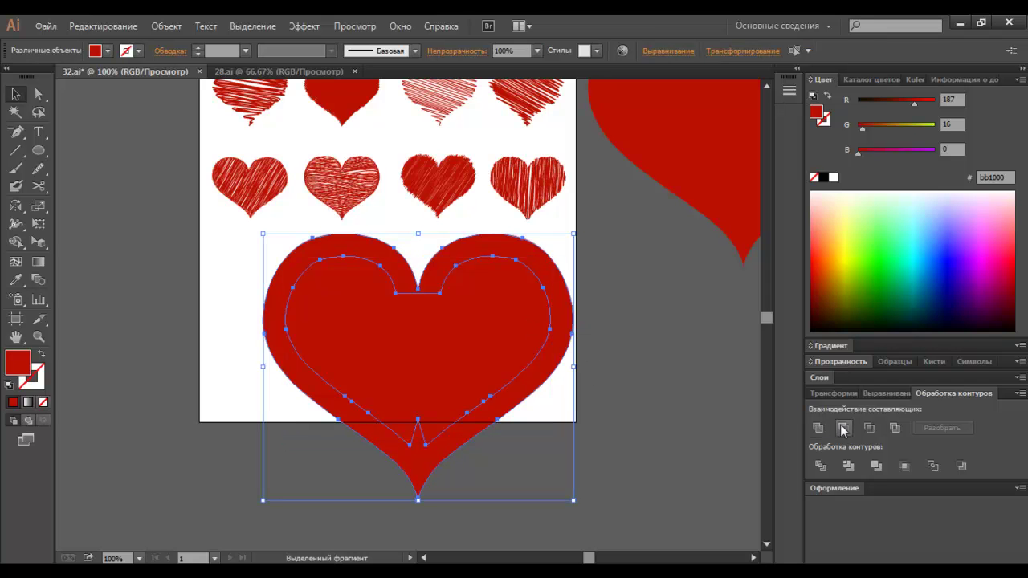
{"action": "left_click", "coordinate": [842, 430]}
{"action": "left_click", "coordinate": [625, 349]}
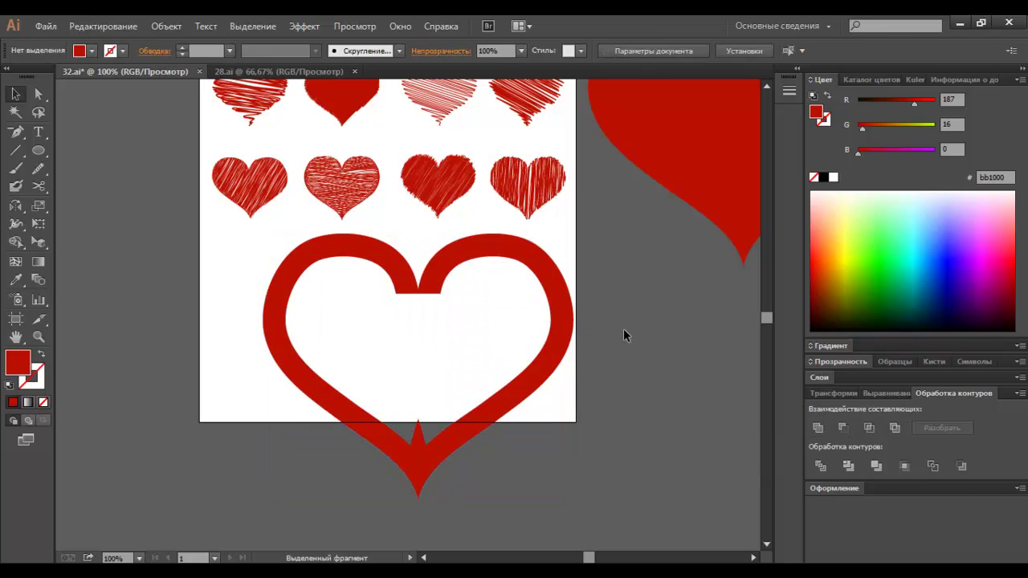
{"action": "key", "text": "a"}
{"action": "left_click", "coordinate": [424, 432]}
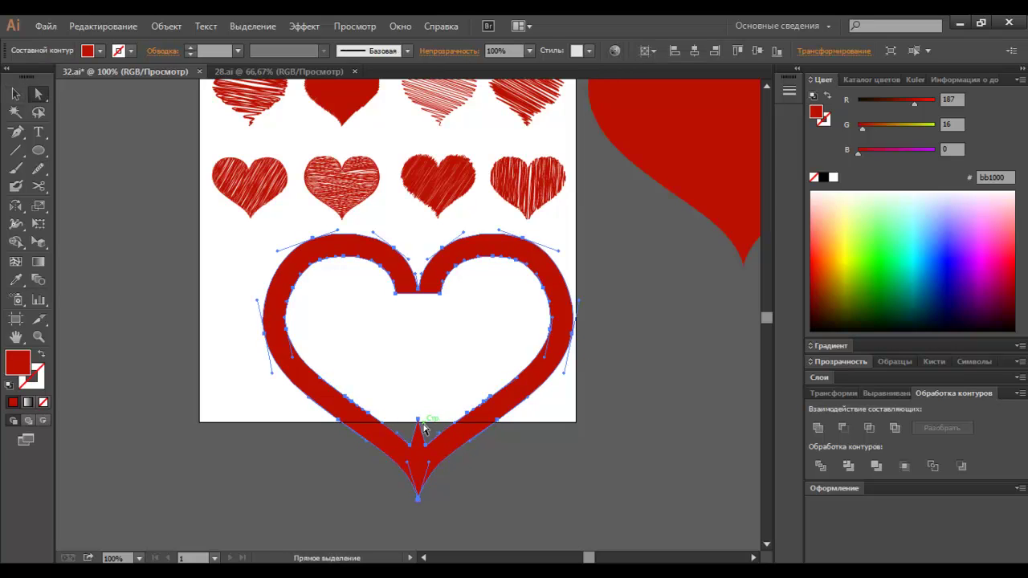
Drag the inner bottom anchor down to remove the cut-out's bottom spike
{"action": "left_click_drag", "start_coordinate": [417, 419], "coordinate": [418, 468]}
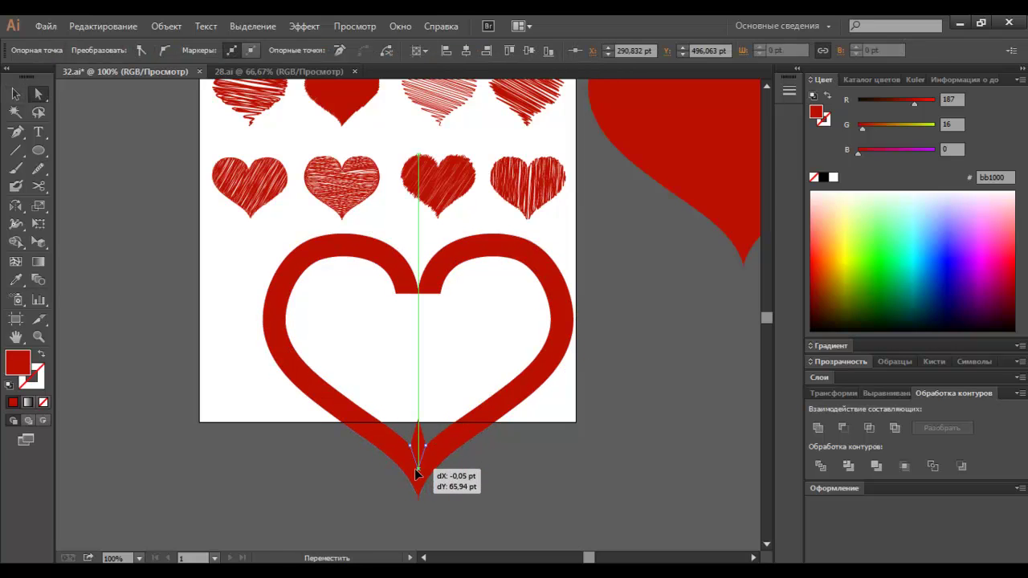
{"action": "left_click_drag", "start_coordinate": [419, 468], "coordinate": [417, 459]}
{"action": "left_click", "coordinate": [423, 365]}
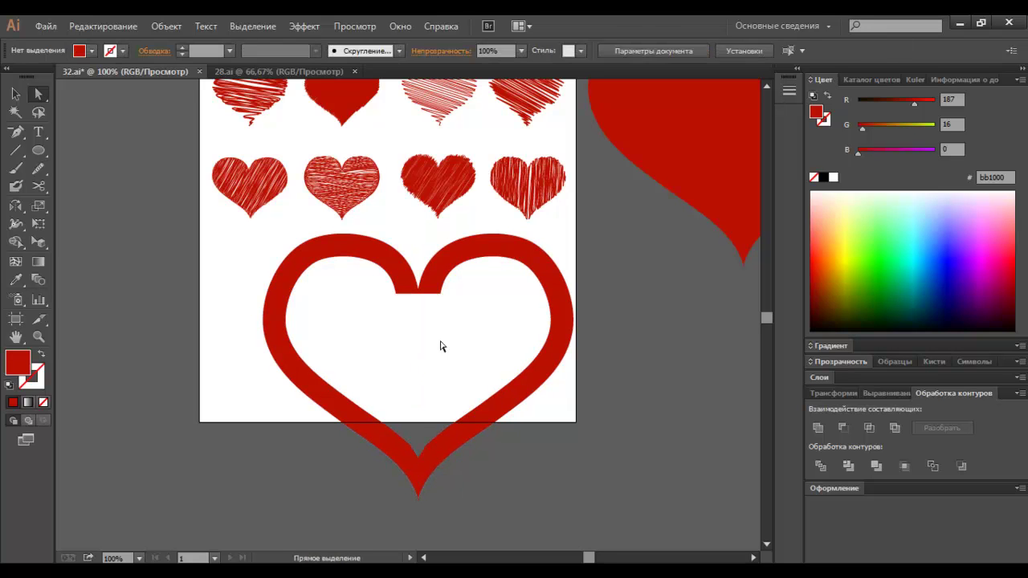
{"action": "left_click", "coordinate": [433, 285]}
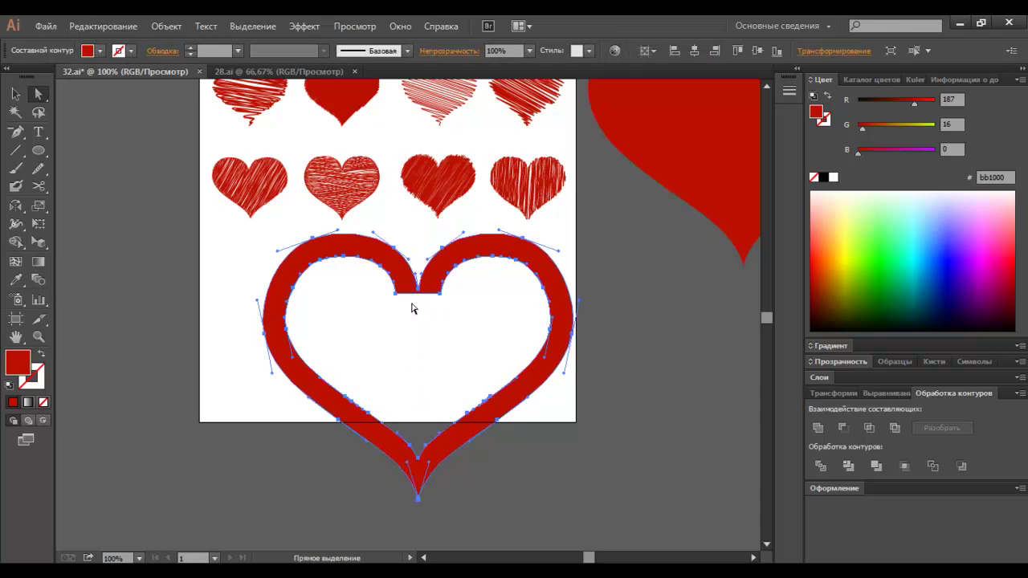
Add an inner-top anchor, pull it down into a V notch, and delete two extra anchors
{"action": "key", "text": "plus"}
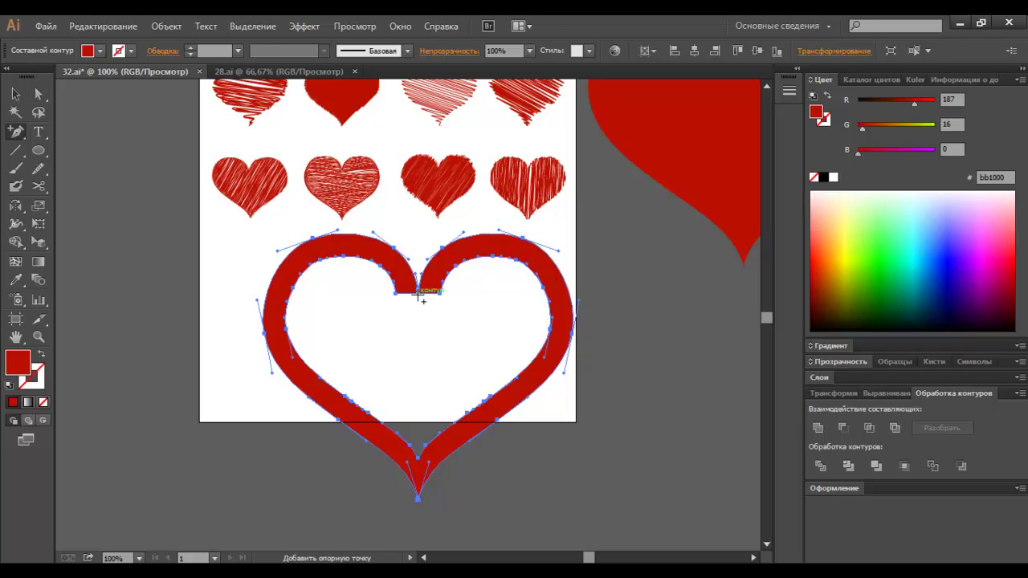
{"action": "left_click", "coordinate": [418, 294]}
{"action": "key", "text": "a"}
{"action": "left_click_drag", "start_coordinate": [417, 295], "coordinate": [419, 321]}
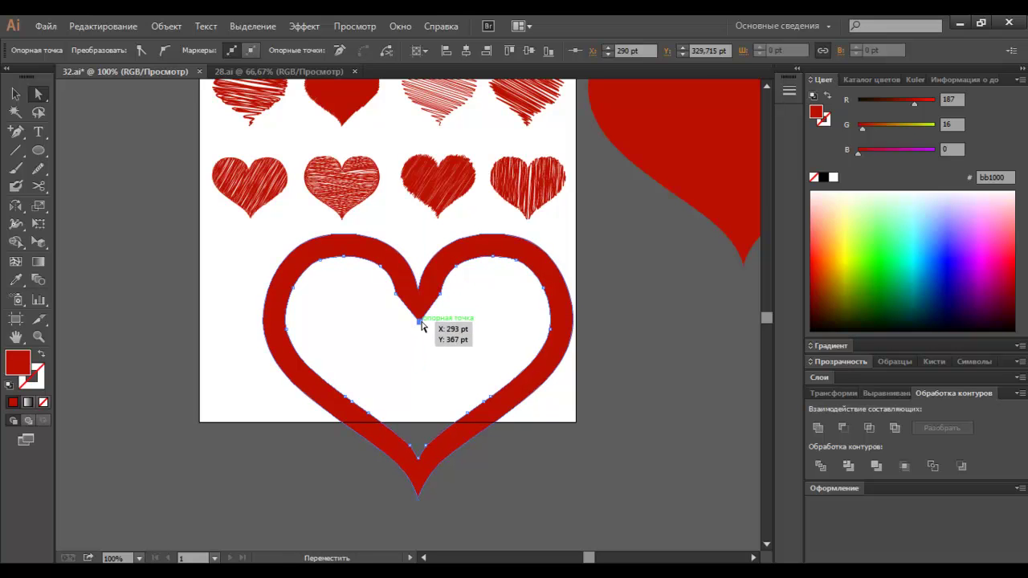
{"action": "key", "text": "p"}
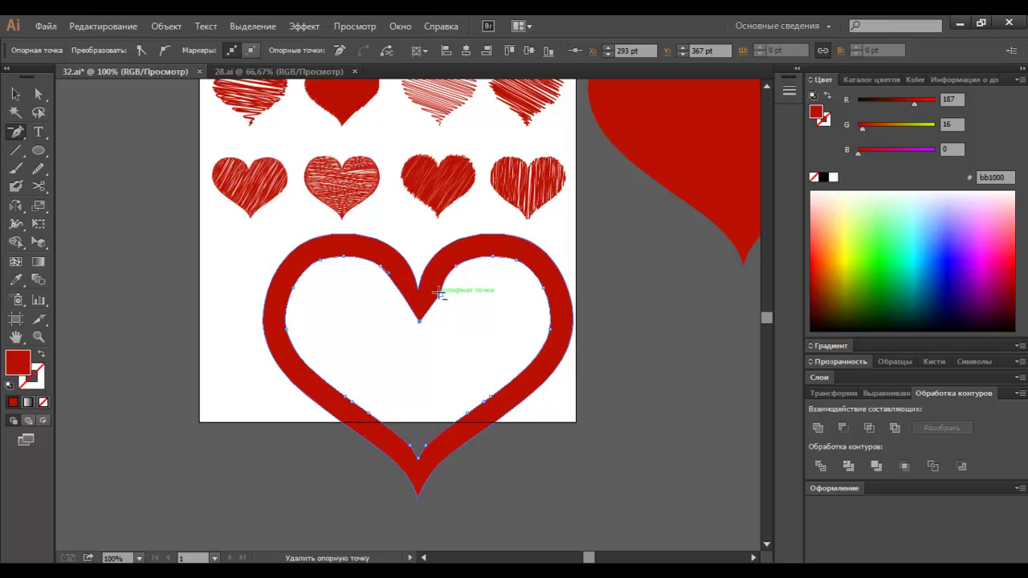
{"action": "left_click", "coordinate": [438, 293]}
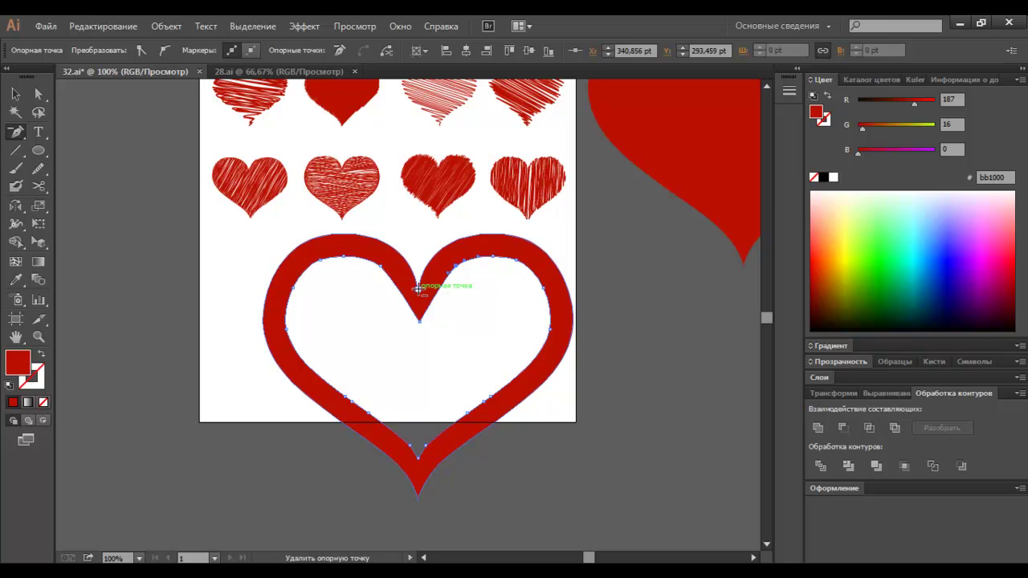
{"action": "left_click", "coordinate": [418, 289]}
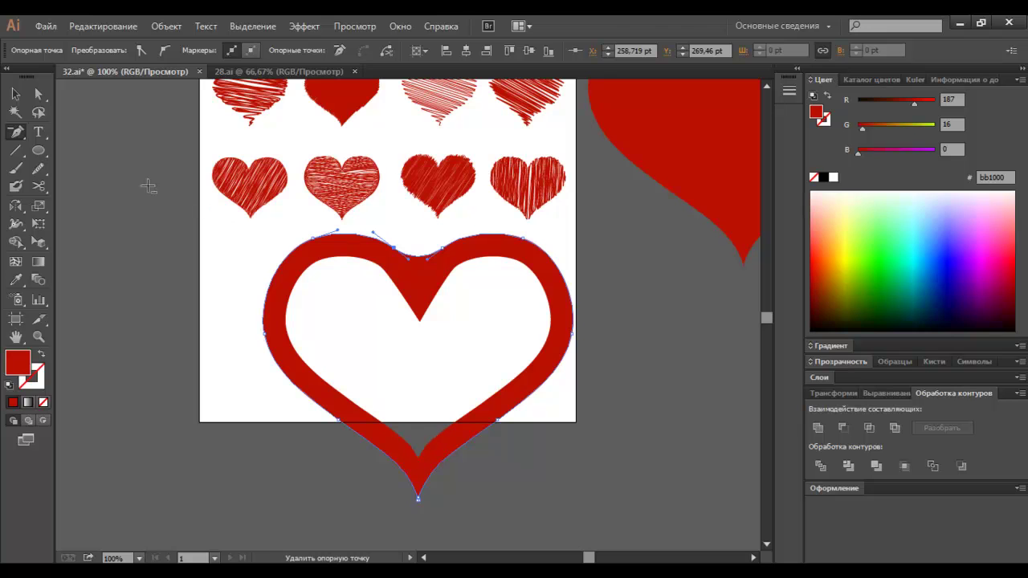
{"action": "left_click", "coordinate": [16, 94]}
{"action": "left_click", "coordinate": [359, 253]}
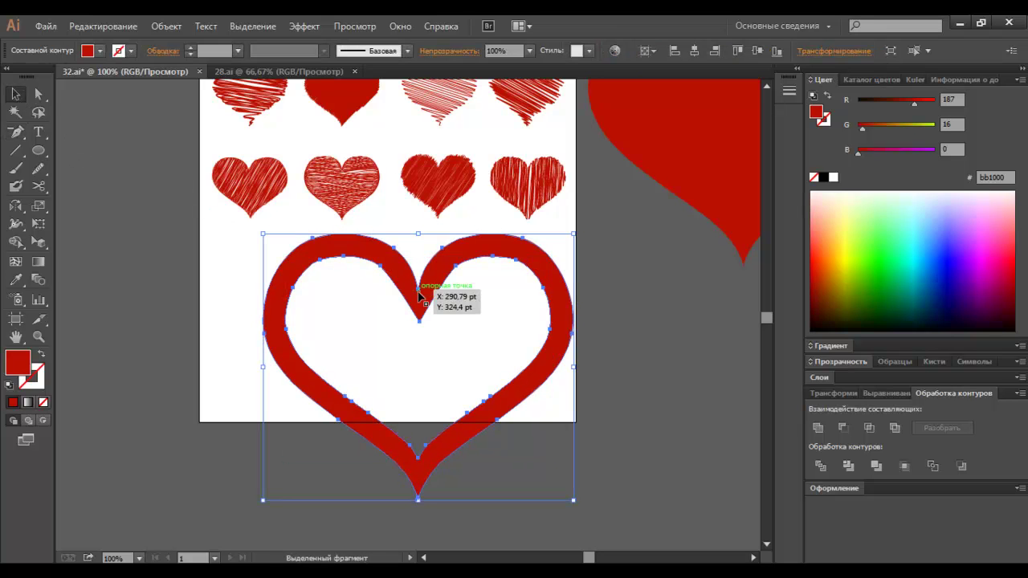
Raise the top notch point and reshape the inner notch's handles into a clean V
{"action": "key", "text": "a"}
{"action": "left_click_drag", "start_coordinate": [419, 289], "coordinate": [415, 281]}
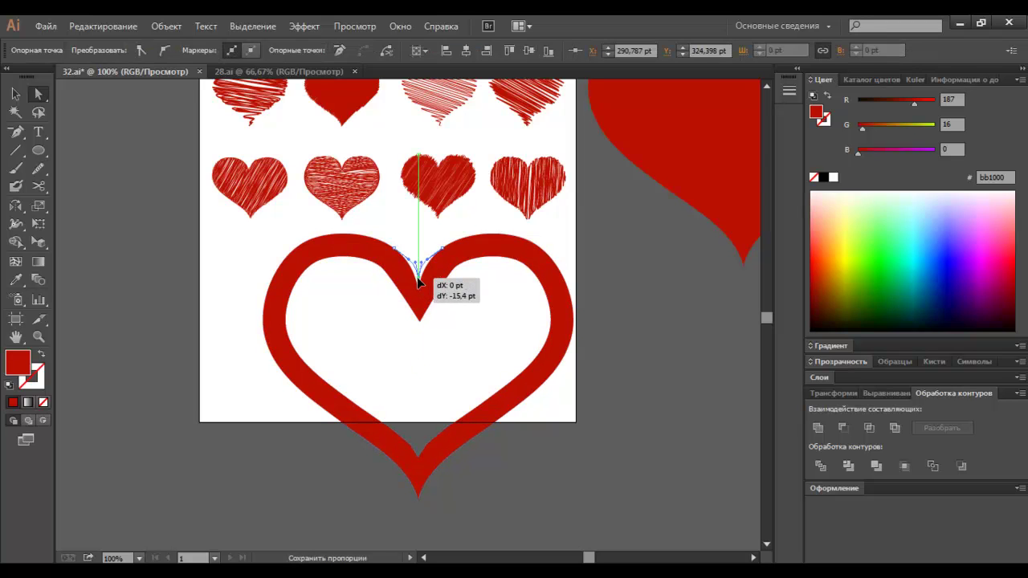
{"action": "left_click_drag", "start_coordinate": [416, 281], "coordinate": [420, 280]}
{"action": "left_click", "coordinate": [420, 332]}
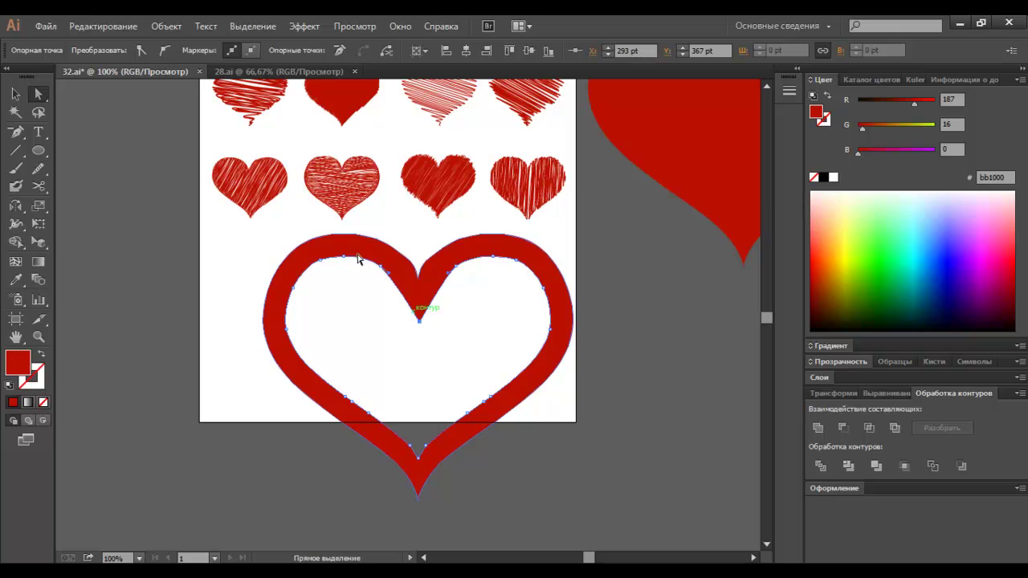
{"action": "left_click", "coordinate": [164, 51]}
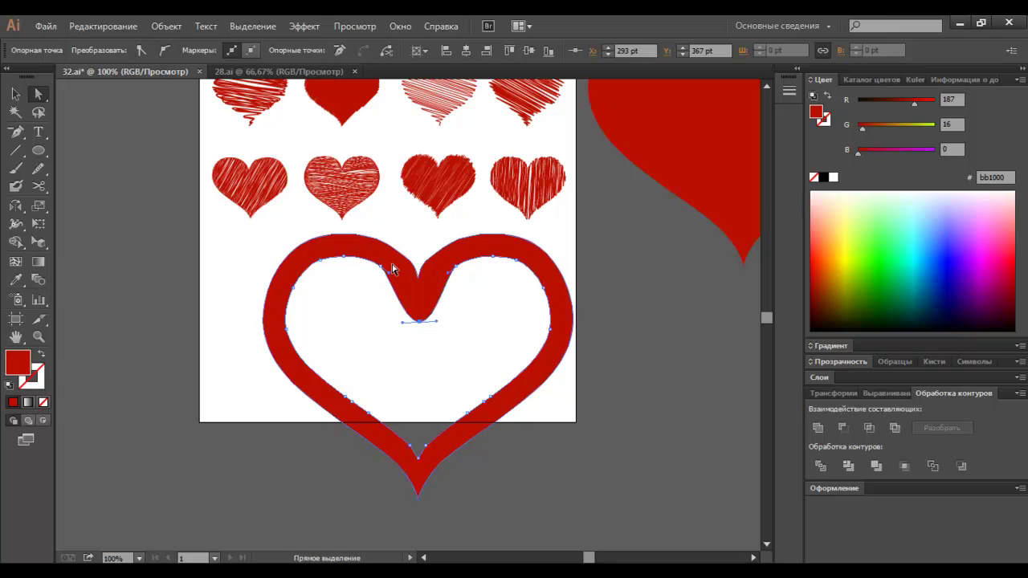
{"action": "left_click_drag", "start_coordinate": [404, 326], "coordinate": [411, 299]}
{"action": "left_click_drag", "start_coordinate": [410, 288], "coordinate": [411, 283]}
{"action": "left_click_drag", "start_coordinate": [438, 323], "coordinate": [419, 289]}
{"action": "left_click", "coordinate": [450, 323]}
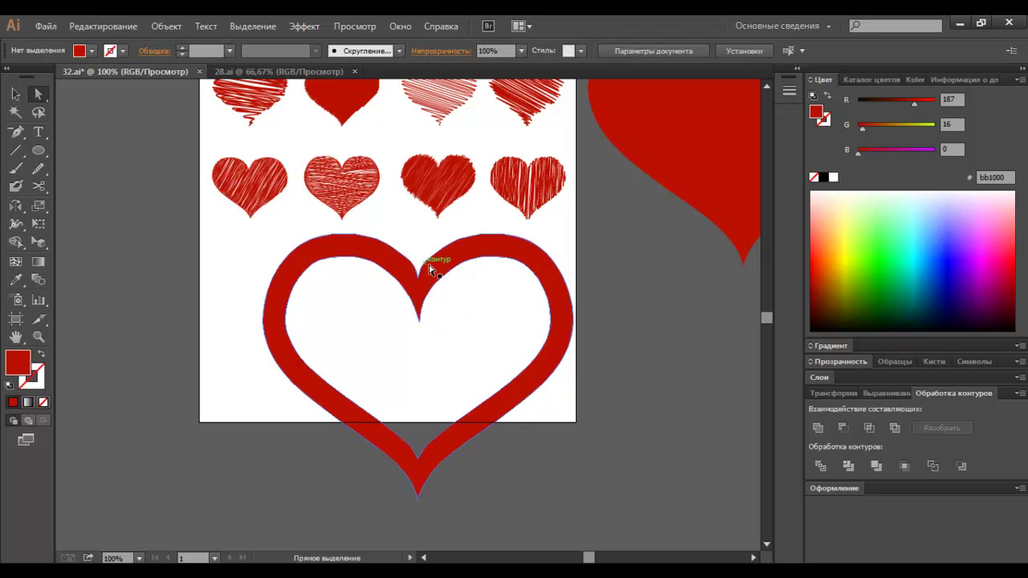
Move the upper right lobe anchor to even out the ring's band
{"action": "left_click", "coordinate": [430, 271]}
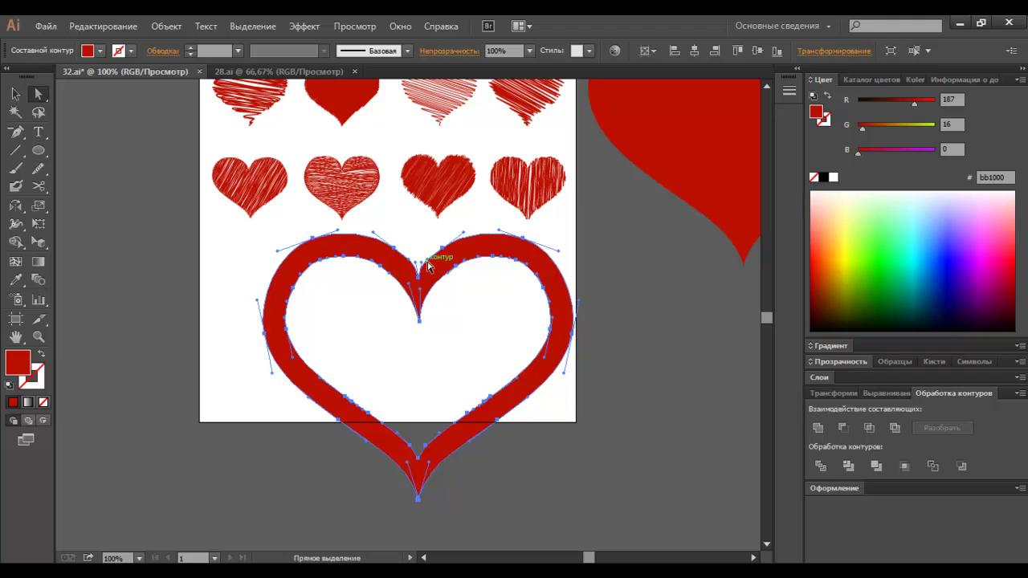
{"action": "left_click", "coordinate": [443, 251]}
{"action": "left_click_drag", "start_coordinate": [443, 251], "coordinate": [392, 250]}
{"action": "left_click", "coordinate": [437, 259]}
{"action": "left_click", "coordinate": [370, 291]}
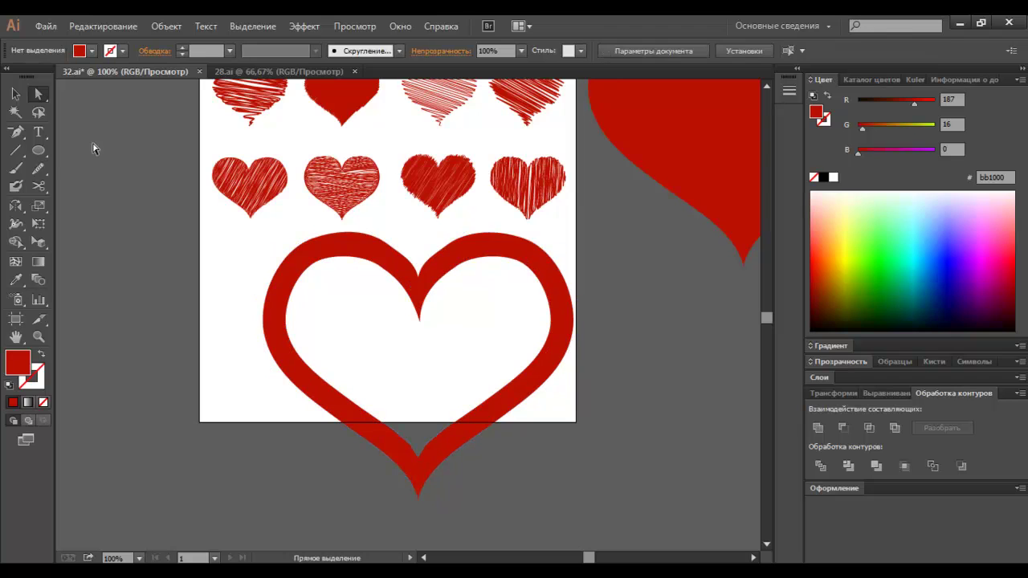
Draw a small oval inside the heart and give it a Vertical Arc warp of 50%
{"action": "left_click_drag", "start_coordinate": [43, 153], "coordinate": [111, 183]}
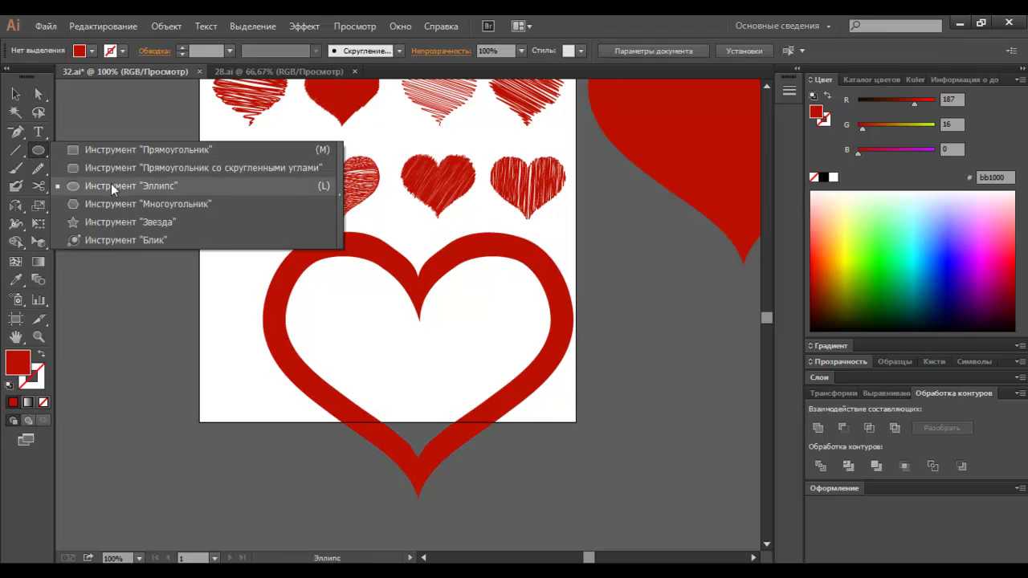
{"action": "mouse_move", "coordinate": [327, 283]}
{"action": "left_mouse_down"}
{"action": "mouse_move", "coordinate": [350, 322]}
{"action": "mouse_move", "coordinate": [350, 367]}
{"action": "left_mouse_up"}
{"action": "left_click", "coordinate": [304, 26]}
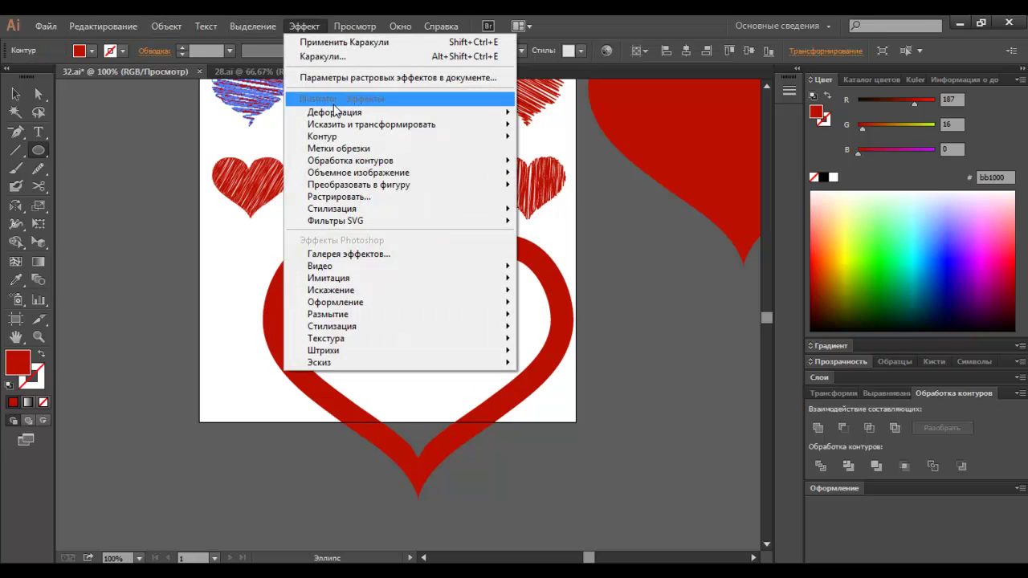
{"action": "mouse_move", "coordinate": [334, 111]}
{"action": "left_click", "coordinate": [541, 115]}
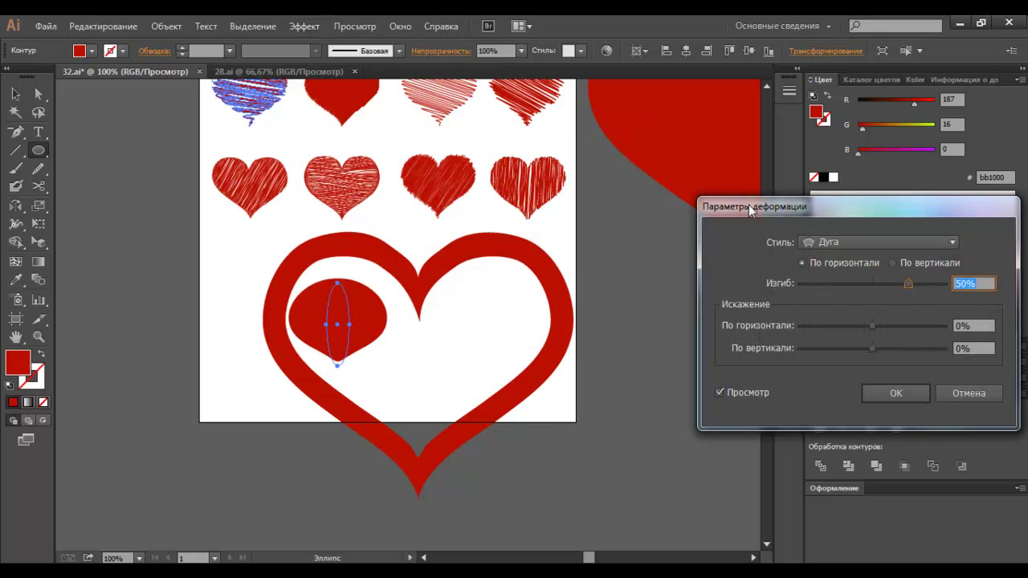
{"action": "left_click", "coordinate": [892, 263]}
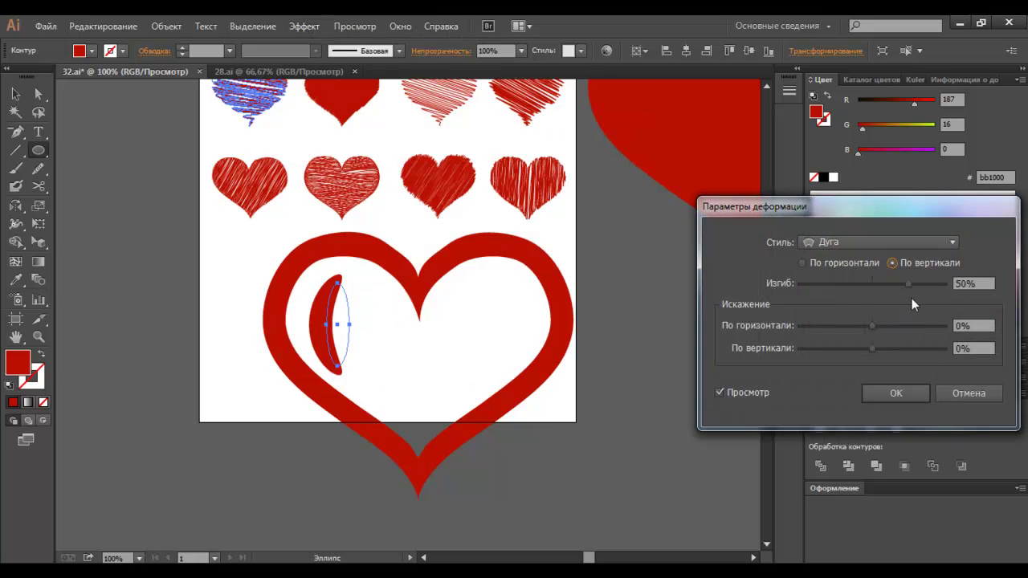
{"action": "mouse_move", "coordinate": [874, 327]}
{"action": "left_mouse_down"}
{"action": "mouse_move", "coordinate": [881, 349]}
{"action": "mouse_move", "coordinate": [832, 349]}
{"action": "left_mouse_up"}
{"action": "left_click", "coordinate": [895, 392]}
Expand the warped oval's appearance into a permanent crescent path
{"action": "left_click", "coordinate": [184, 29]}
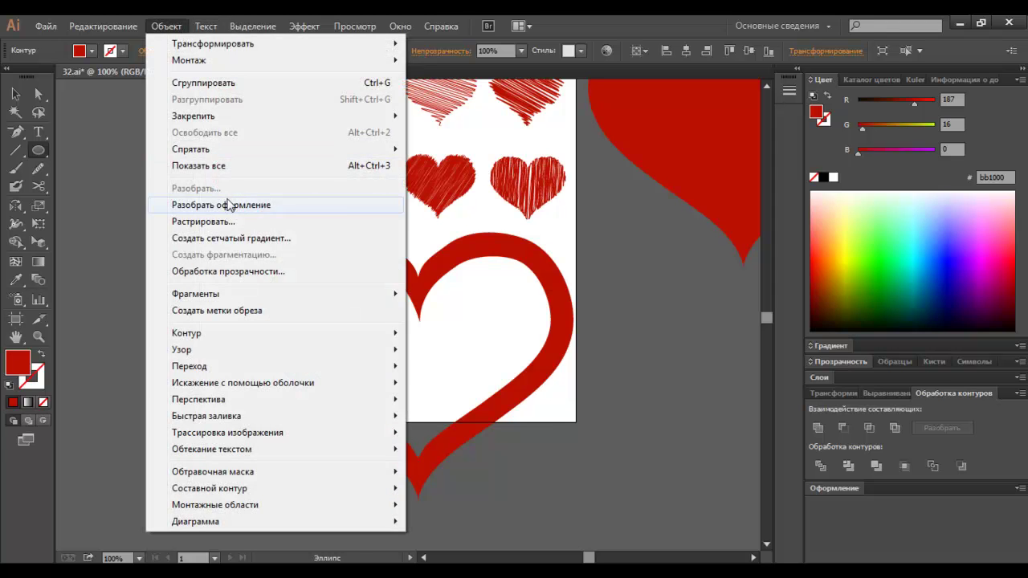
{"action": "left_click", "coordinate": [227, 204]}
{"action": "left_click", "coordinate": [15, 93]}
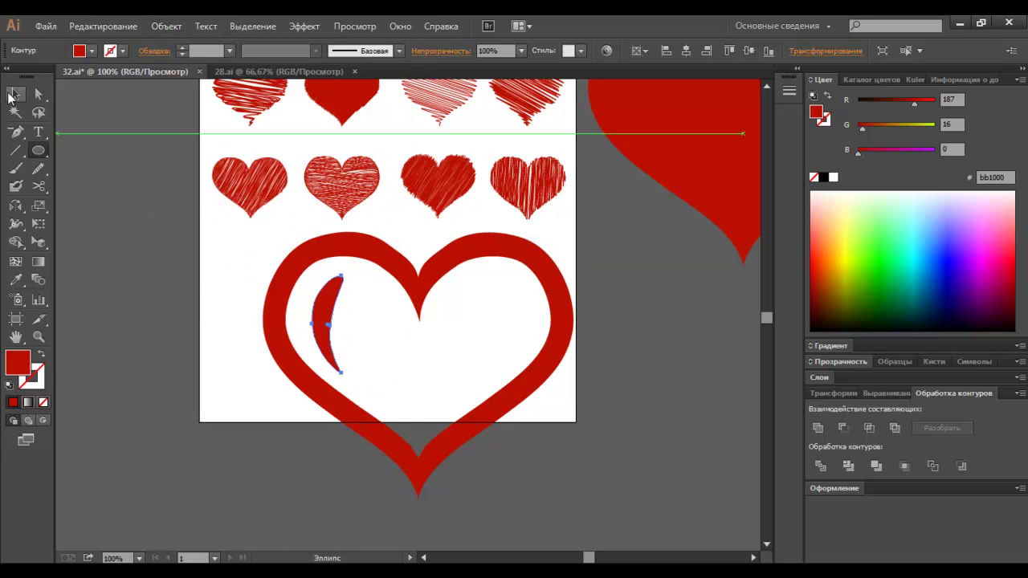
{"action": "left_click", "coordinate": [214, 247]}
Group the heart ring together with its crescent
{"action": "left_click_drag", "start_coordinate": [244, 282], "coordinate": [554, 448]}
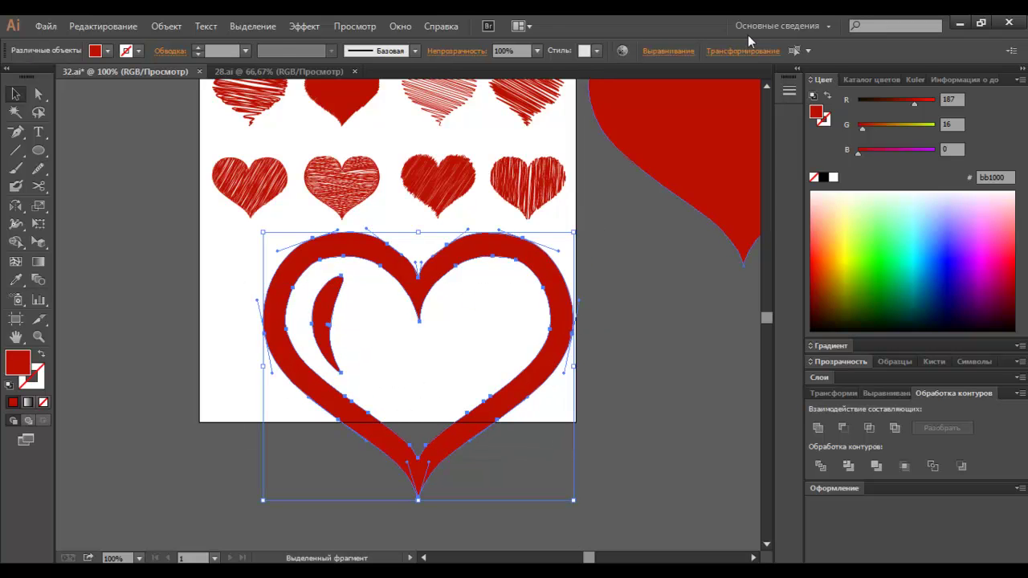
{"action": "right_click", "coordinate": [532, 268]}
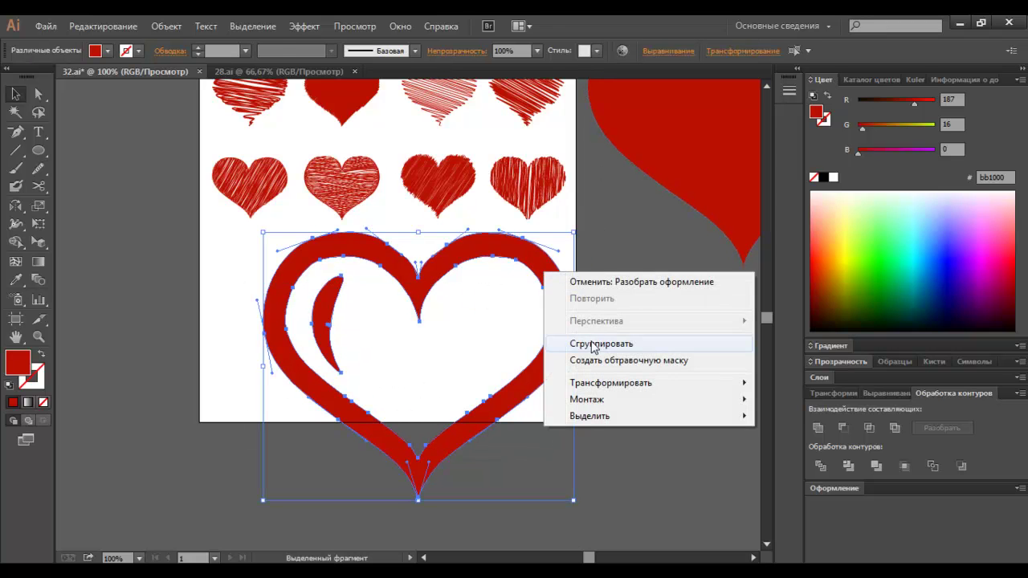
{"action": "key", "text": "Escape"}
{"action": "key", "text": "ctrl+g"}
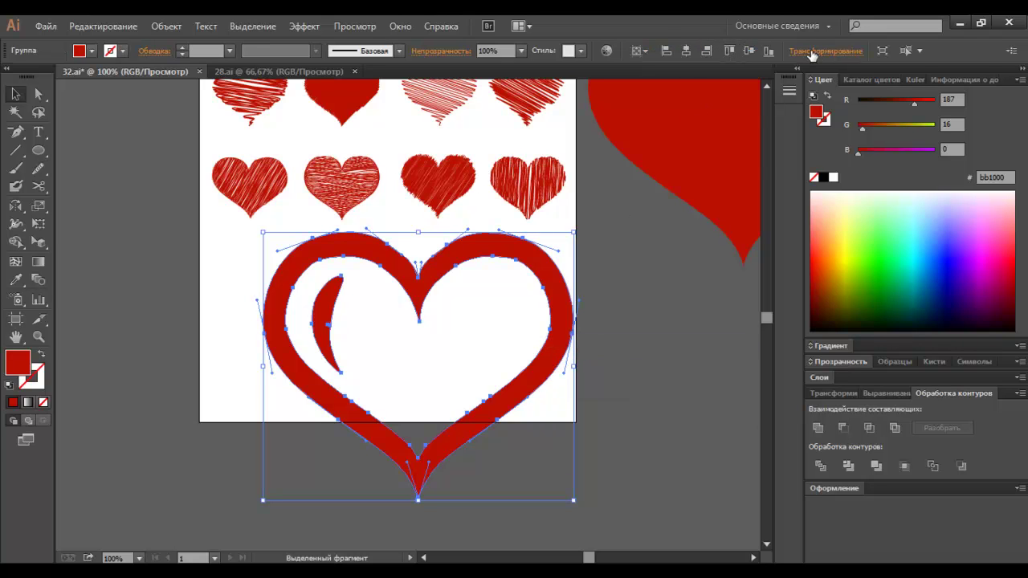
Scale the group to 100 pt wide and move it to start the third row
{"action": "left_click", "coordinate": [807, 53]}
{"action": "left_click", "coordinate": [810, 77]}
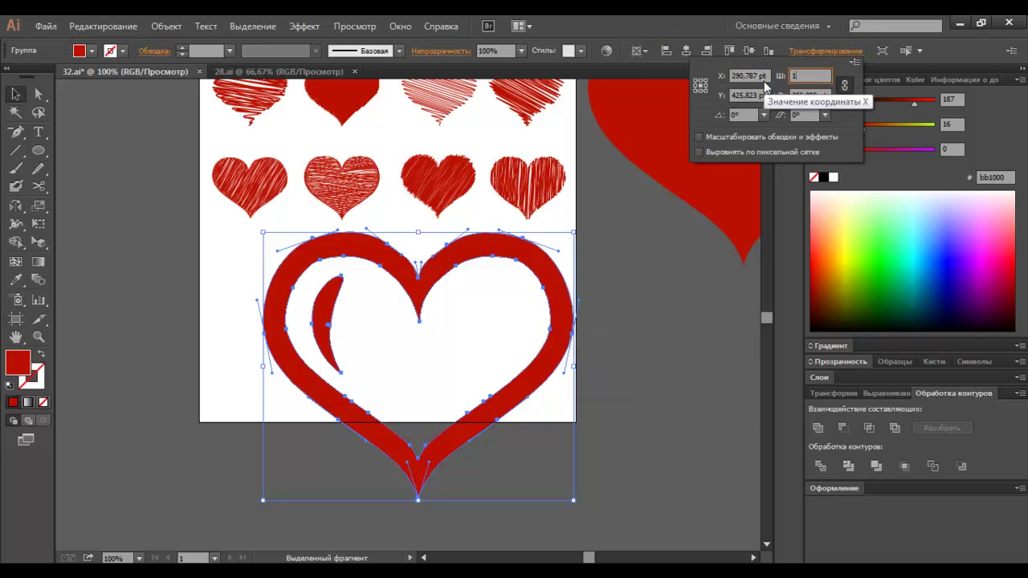
{"action": "type", "text": "100"}
{"action": "key", "text": "Return"}
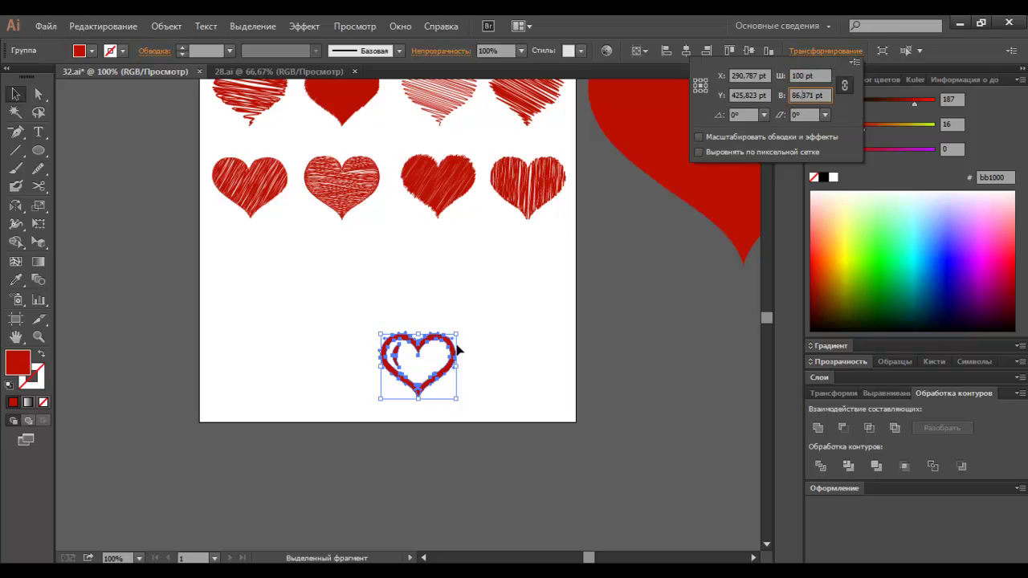
{"action": "left_click", "coordinate": [447, 346]}
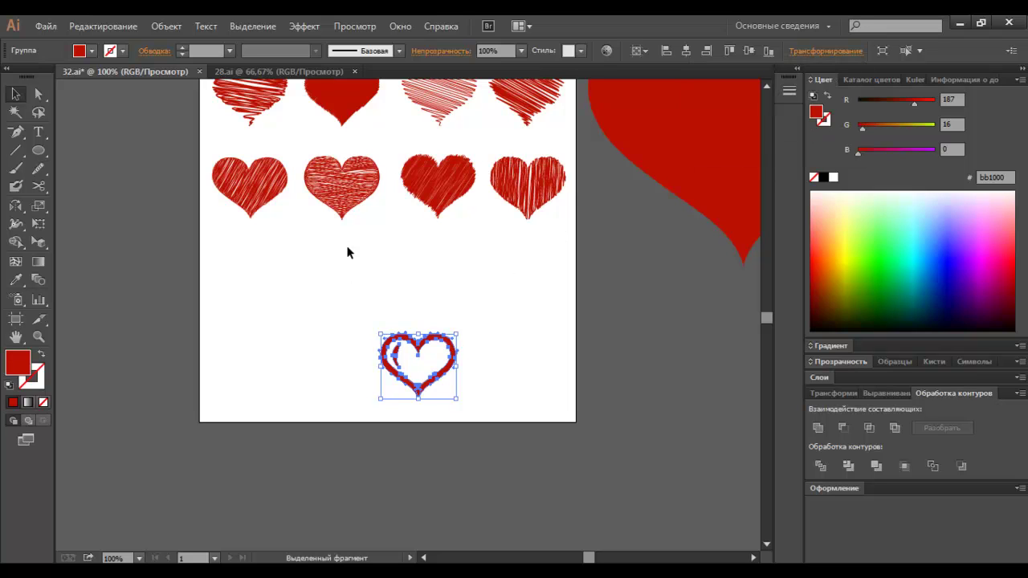
{"action": "left_click", "coordinate": [330, 277]}
{"action": "left_click_drag", "start_coordinate": [447, 348], "coordinate": [268, 254]}
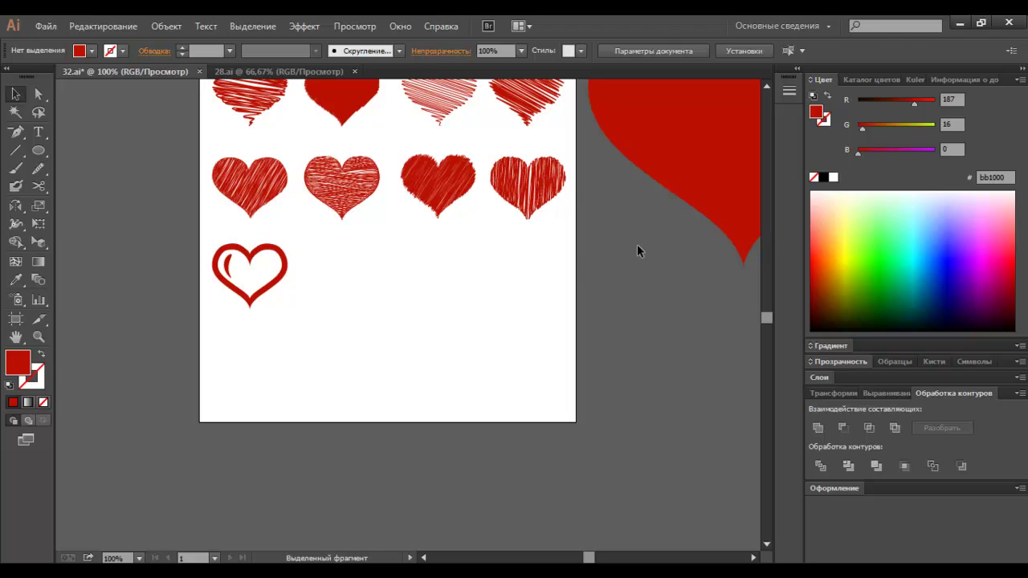
{"action": "left_click", "coordinate": [682, 191]}
Place the large red heart at the artboard's lower right
{"action": "mouse_move", "coordinate": [679, 187]}
{"action": "left_mouse_down"}
{"action": "mouse_move", "coordinate": [529, 354]}
{"action": "mouse_move", "coordinate": [433, 418]}
{"action": "left_mouse_up"}
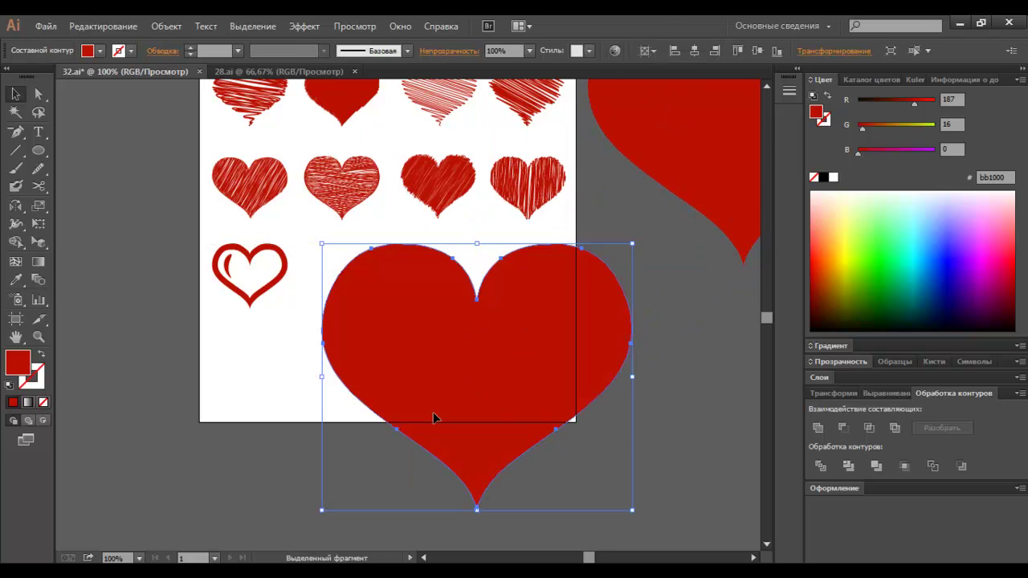
{"action": "key", "text": "Delete"}
{"action": "left_click", "coordinate": [704, 137]}
{"action": "mouse_move", "coordinate": [705, 137]}
{"action": "left_mouse_down"}
{"action": "mouse_move", "coordinate": [638, 211]}
{"action": "mouse_move", "coordinate": [430, 382]}
{"action": "left_mouse_up"}
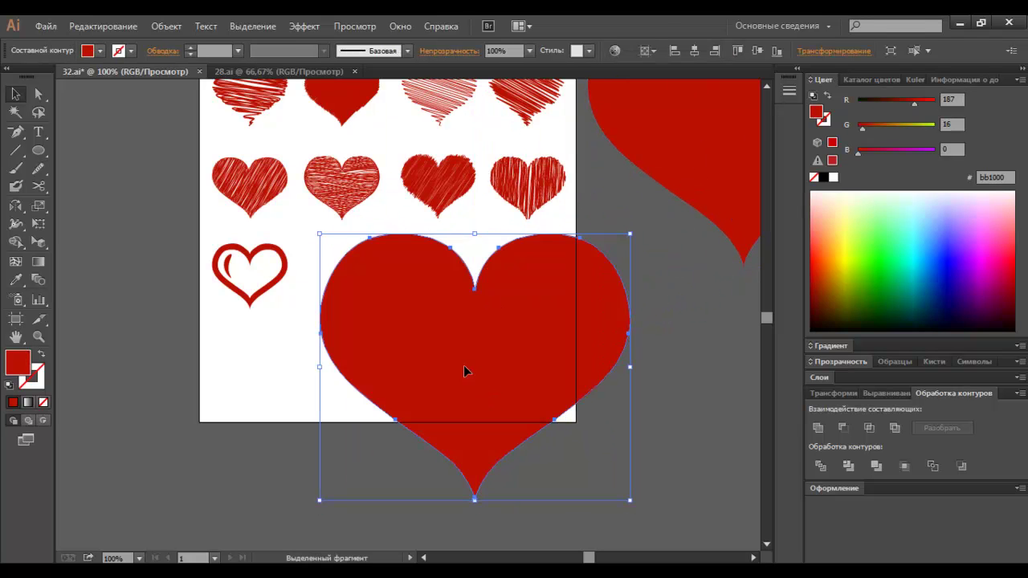
Add a central mesh point to the heart and colour it dark red
{"action": "left_click", "coordinate": [15, 261]}
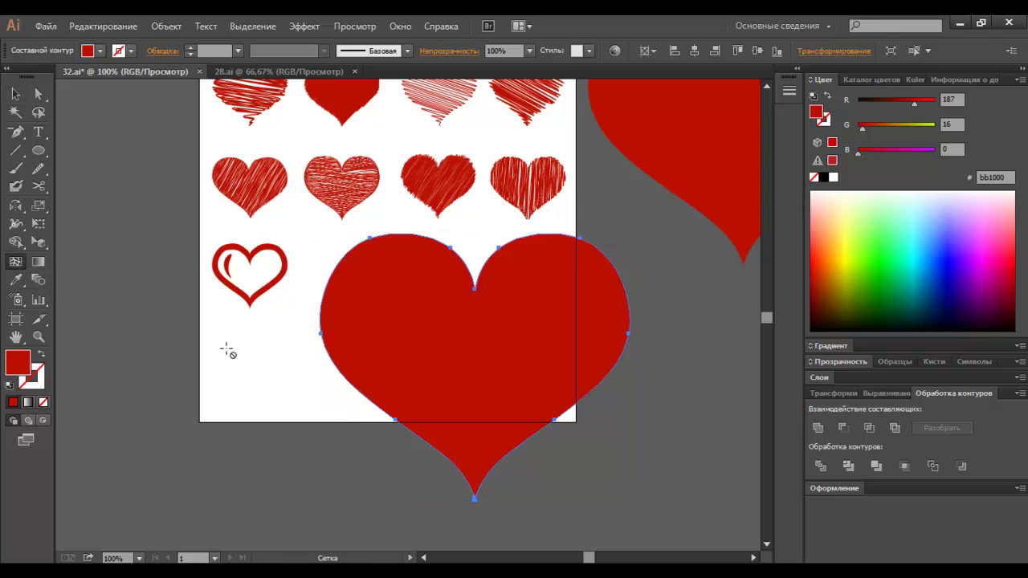
{"action": "left_click", "coordinate": [476, 363]}
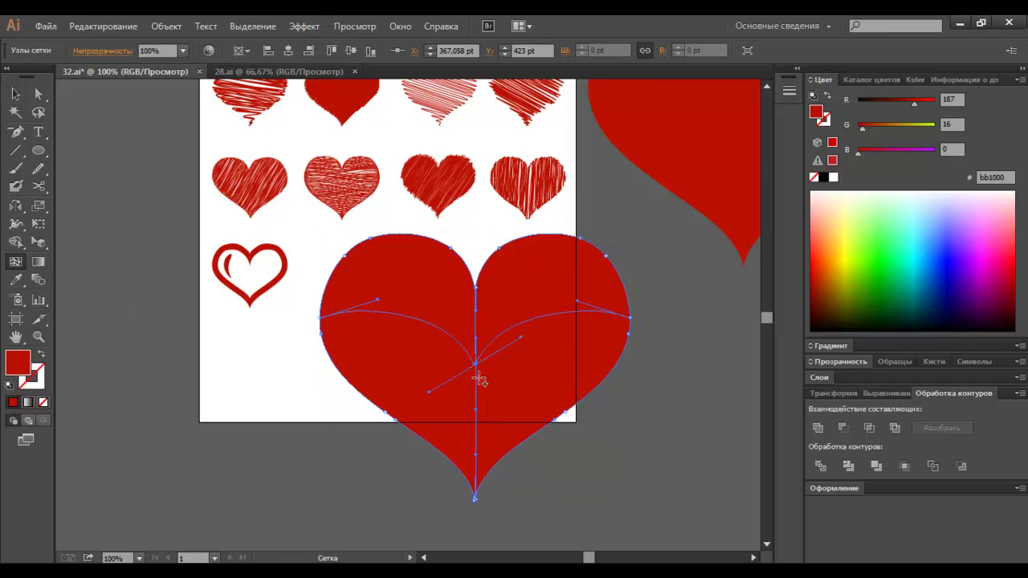
{"action": "double_click", "coordinate": [18, 357]}
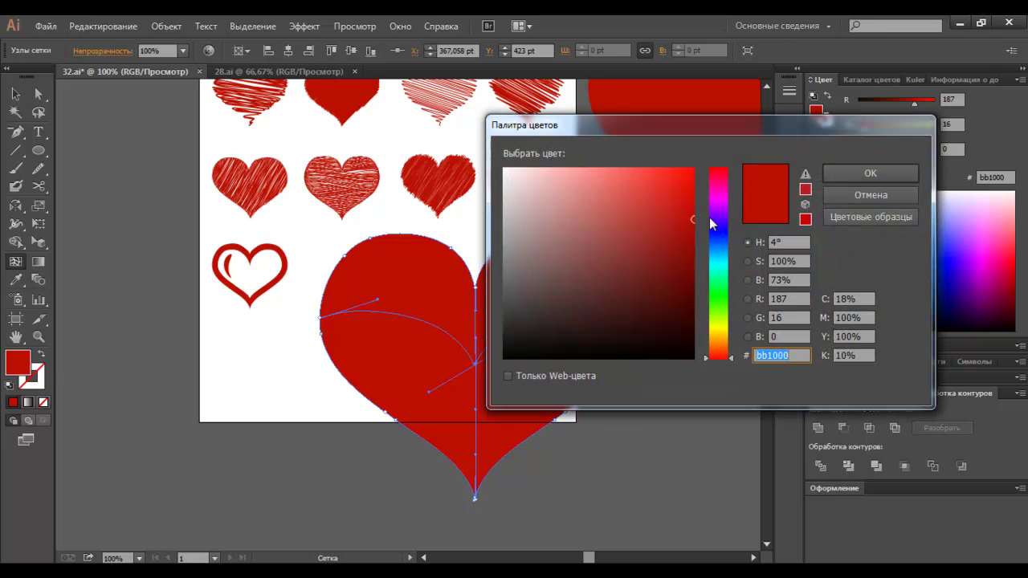
{"action": "left_click", "coordinate": [690, 239]}
{"action": "left_click_drag", "start_coordinate": [652, 131], "coordinate": [742, 131]}
{"action": "left_click_drag", "start_coordinate": [781, 262], "coordinate": [782, 271]}
{"action": "left_click", "coordinate": [924, 173]}
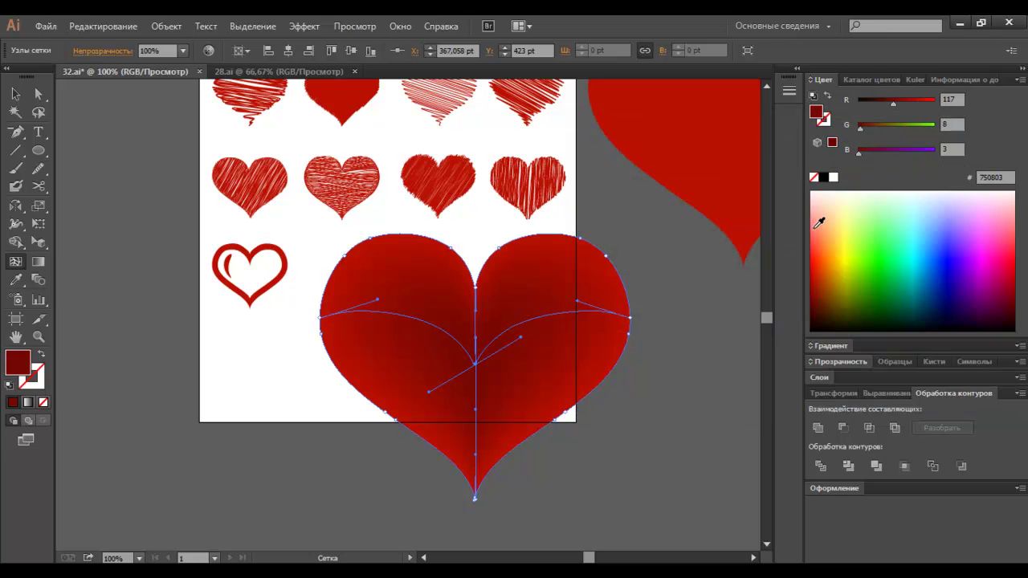
Add a light pink highlight mesh point on the left lobe
{"action": "left_click", "coordinate": [372, 313]}
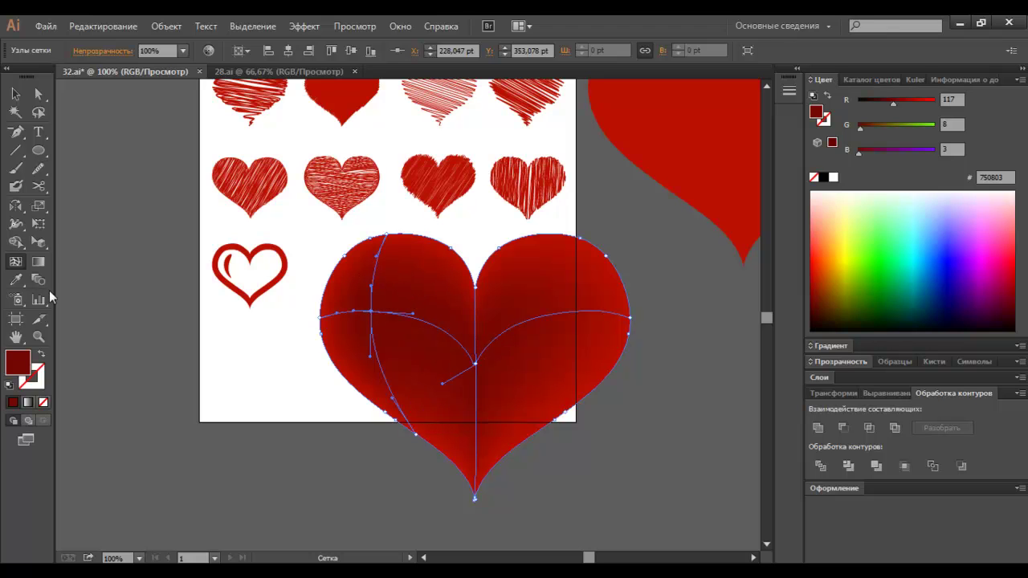
{"action": "double_click", "coordinate": [16, 367]}
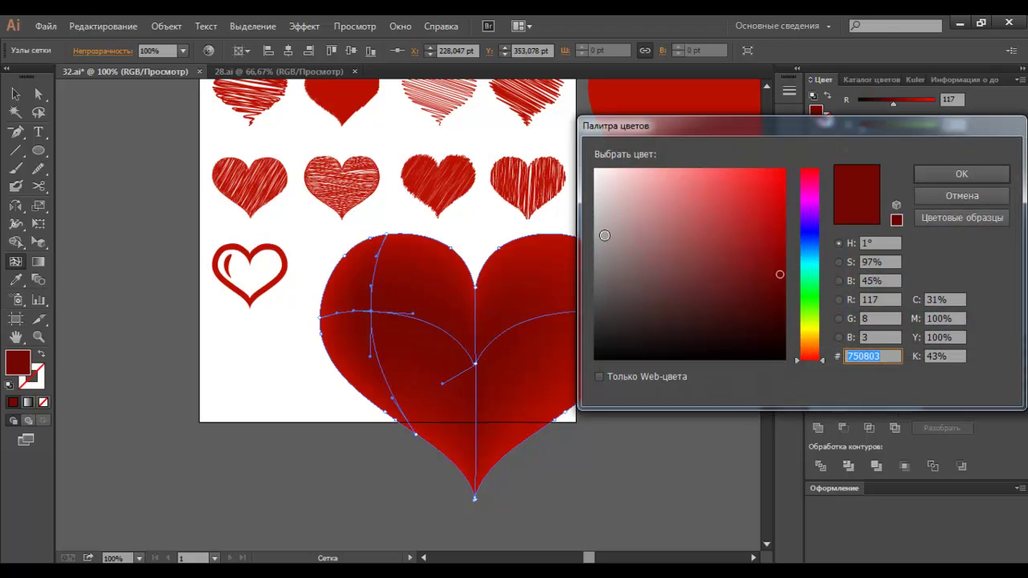
{"action": "mouse_move", "coordinate": [606, 176]}
{"action": "left_mouse_down"}
{"action": "mouse_move", "coordinate": [640, 171]}
{"action": "mouse_move", "coordinate": [629, 174]}
{"action": "left_mouse_up"}
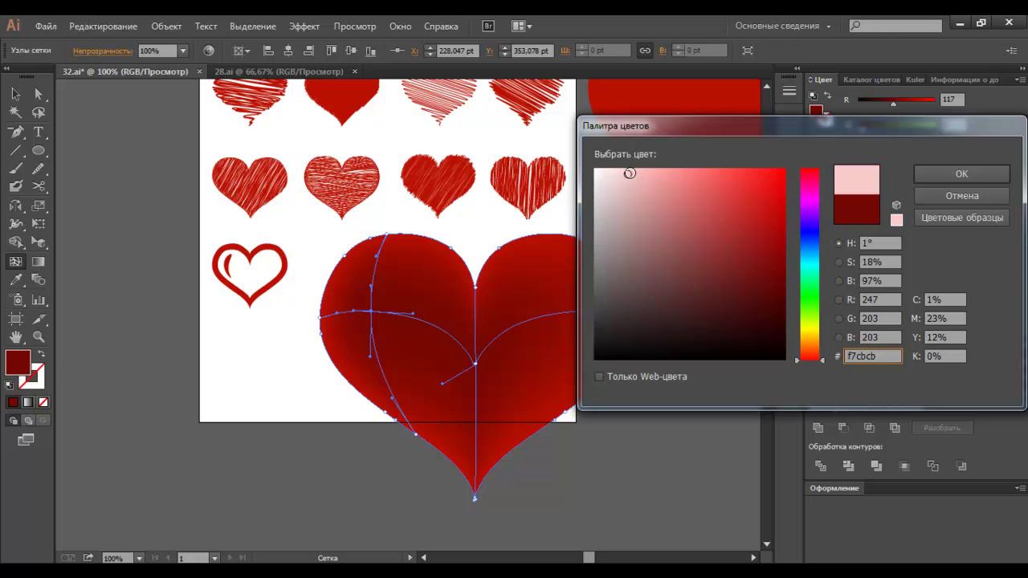
{"action": "left_click", "coordinate": [639, 169]}
{"action": "left_click_drag", "start_coordinate": [688, 170], "coordinate": [703, 169]}
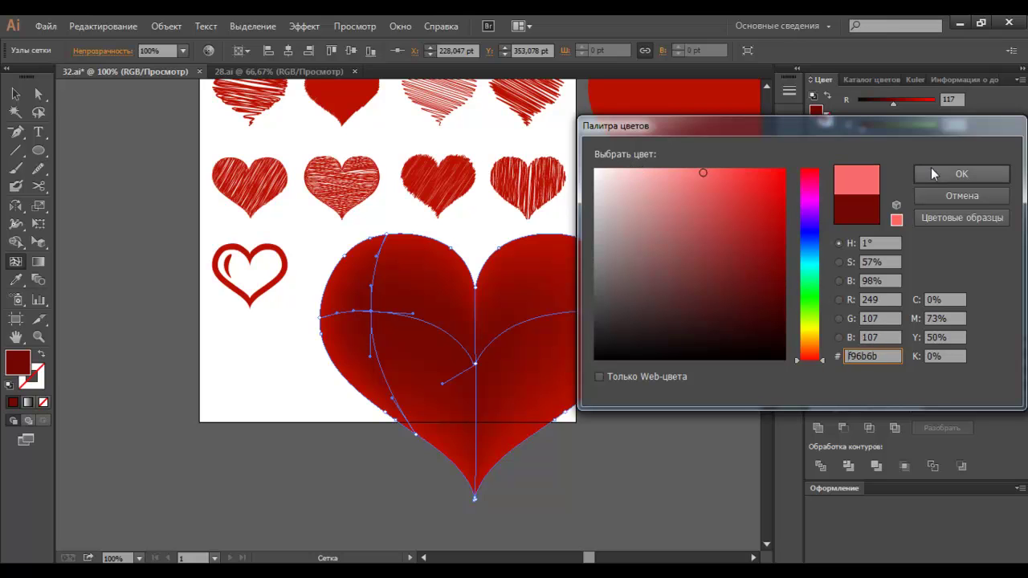
{"action": "left_click", "coordinate": [930, 170]}
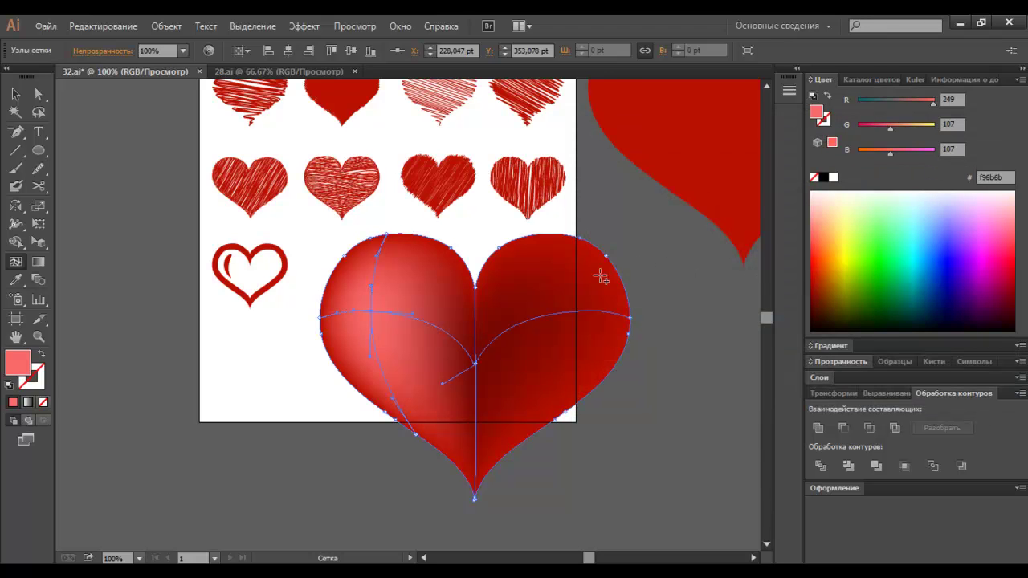
Add a dark red shading mesh point on the right lobe
{"action": "left_click", "coordinate": [568, 315]}
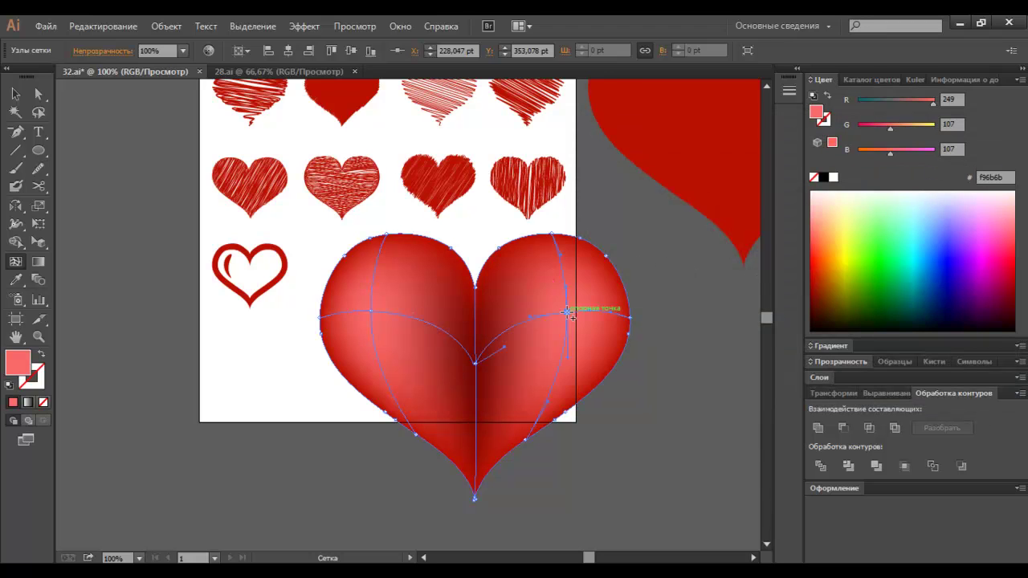
{"action": "double_click", "coordinate": [18, 366]}
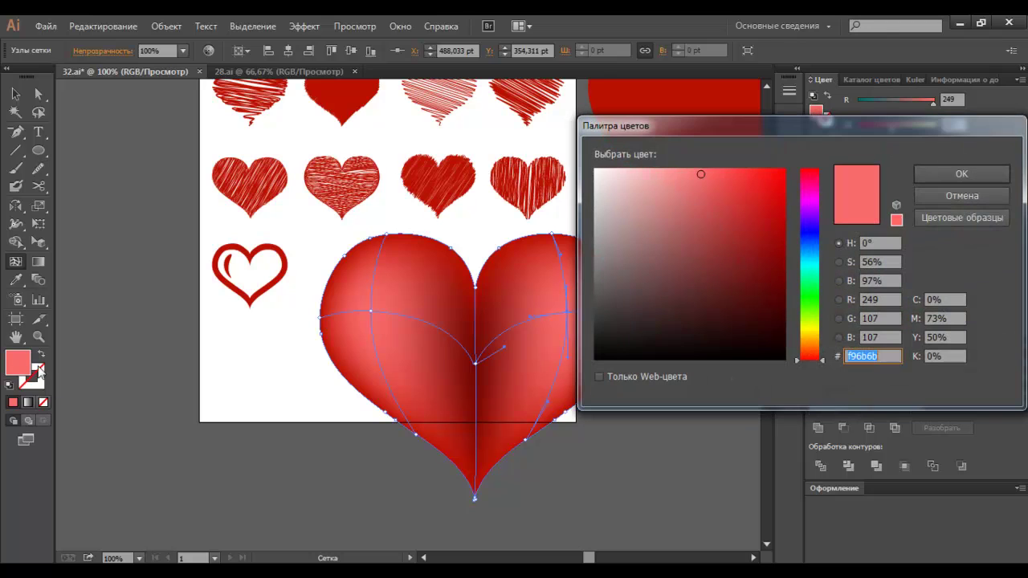
{"action": "left_click", "coordinate": [742, 297]}
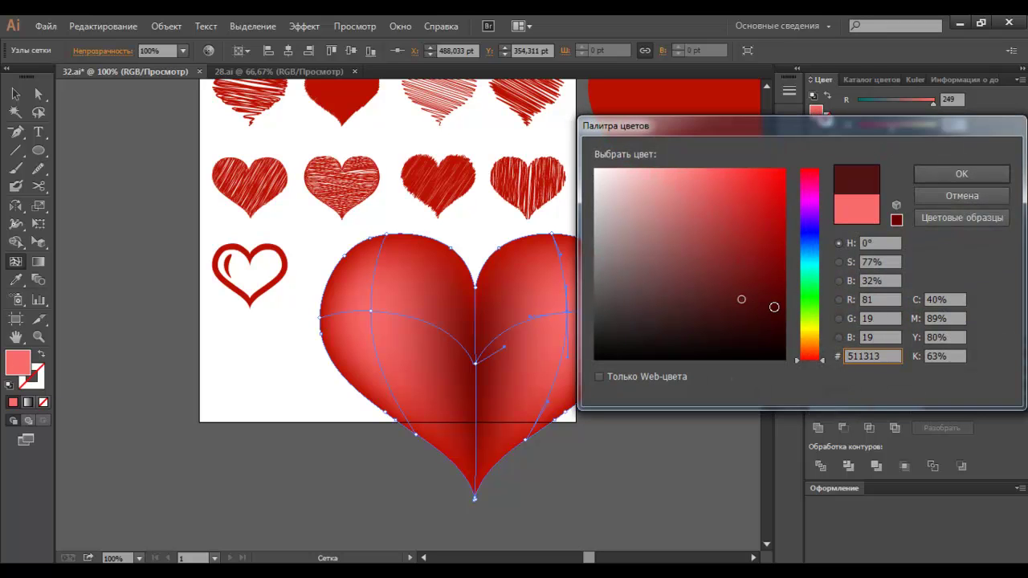
{"action": "left_click_drag", "start_coordinate": [774, 307], "coordinate": [781, 296]}
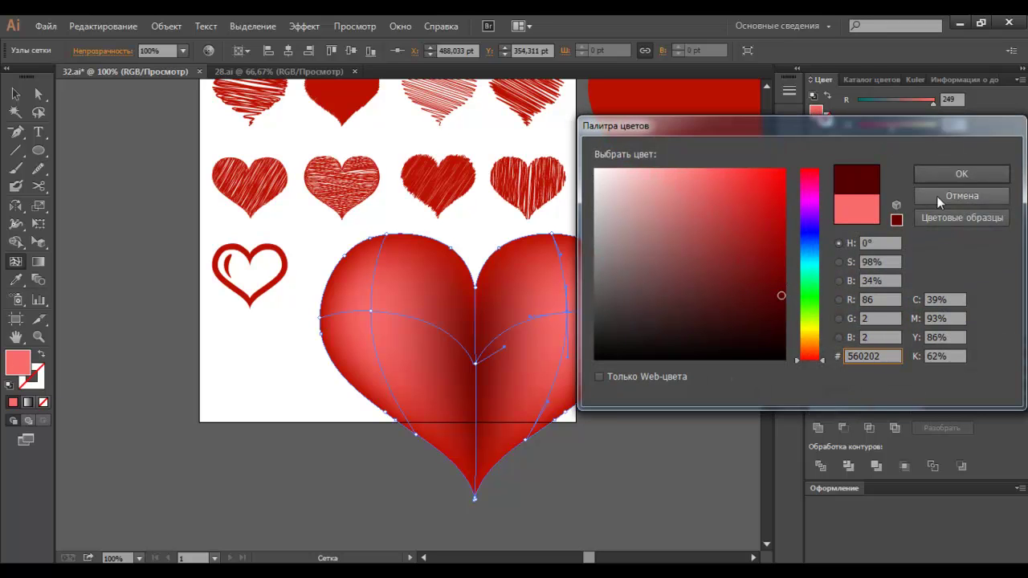
{"action": "left_click", "coordinate": [961, 173]}
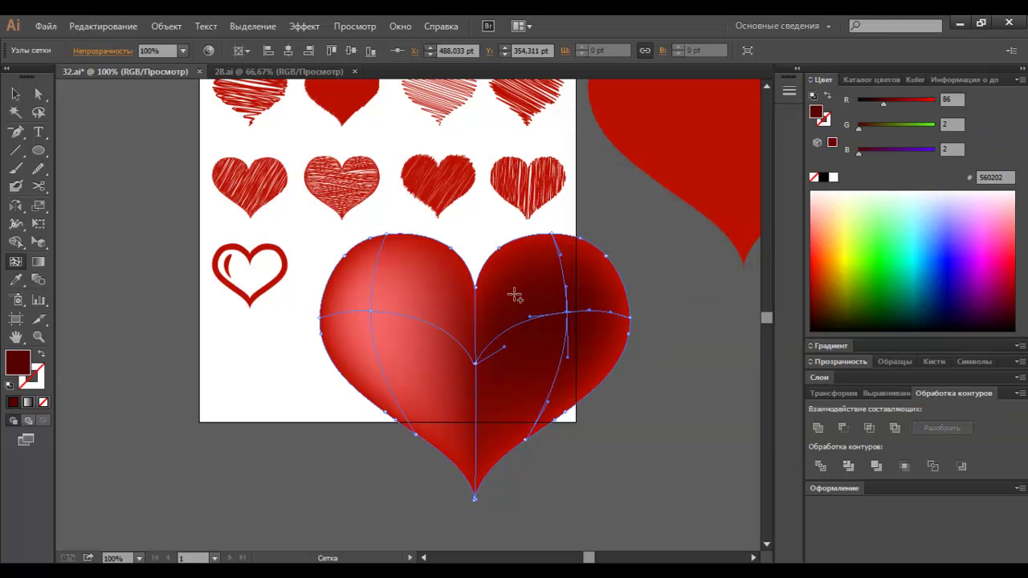
Recolour the central mesh point to the brighter red af1919
{"action": "left_click", "coordinate": [475, 362]}
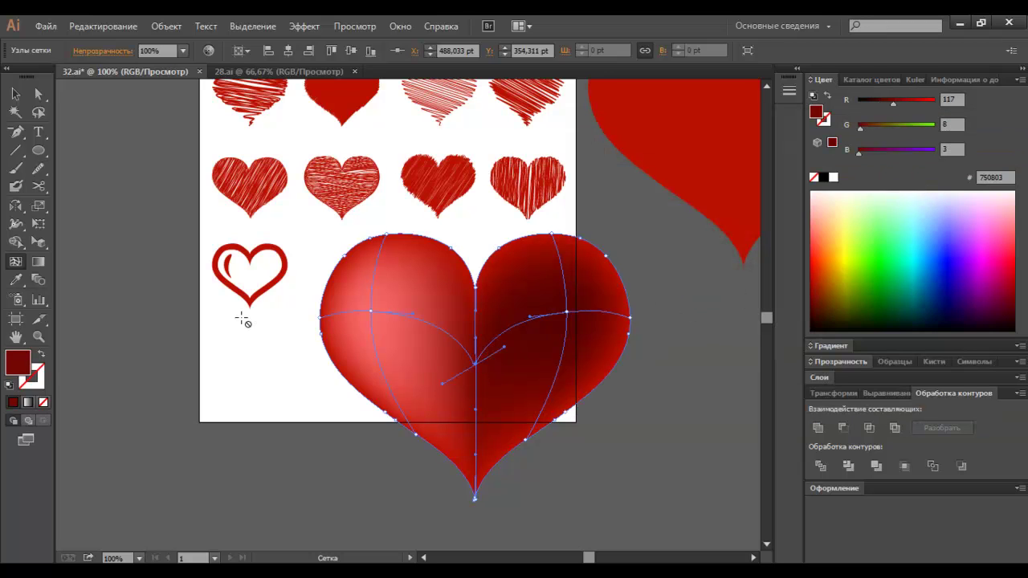
{"action": "double_click", "coordinate": [20, 366]}
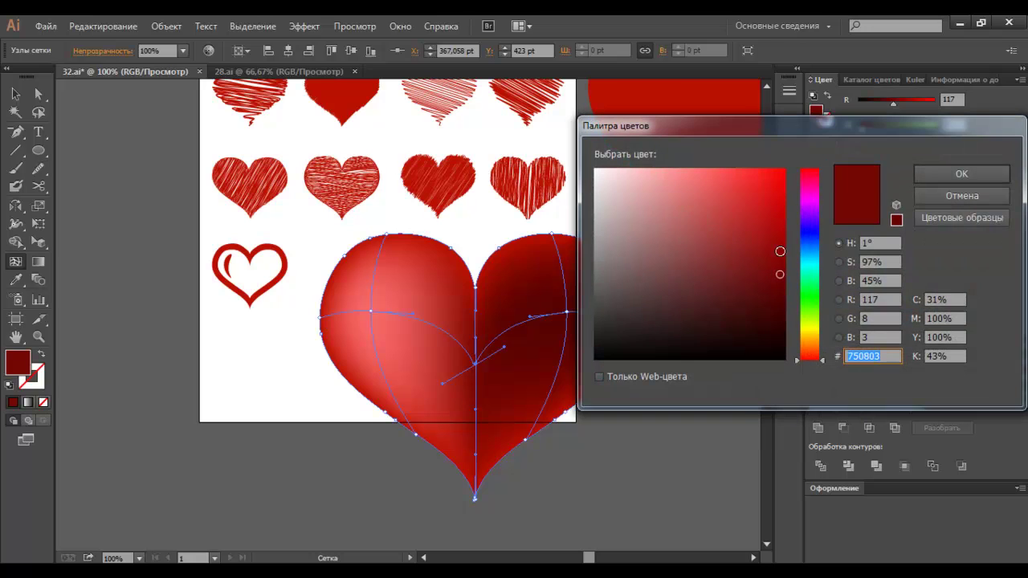
{"action": "left_click", "coordinate": [759, 228]}
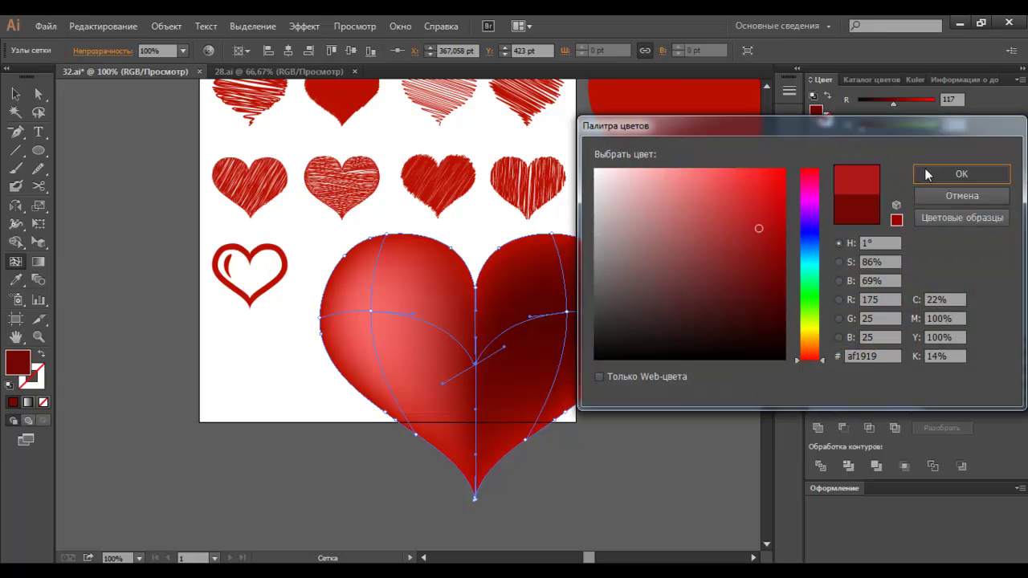
{"action": "left_click", "coordinate": [924, 168]}
{"action": "left_click", "coordinate": [15, 94]}
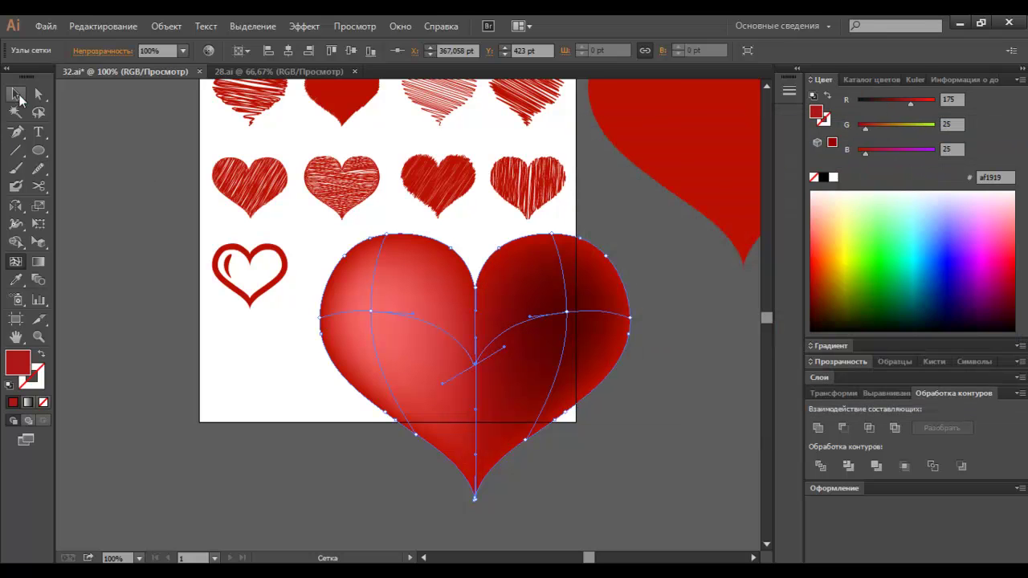
{"action": "left_click", "coordinate": [129, 155]}
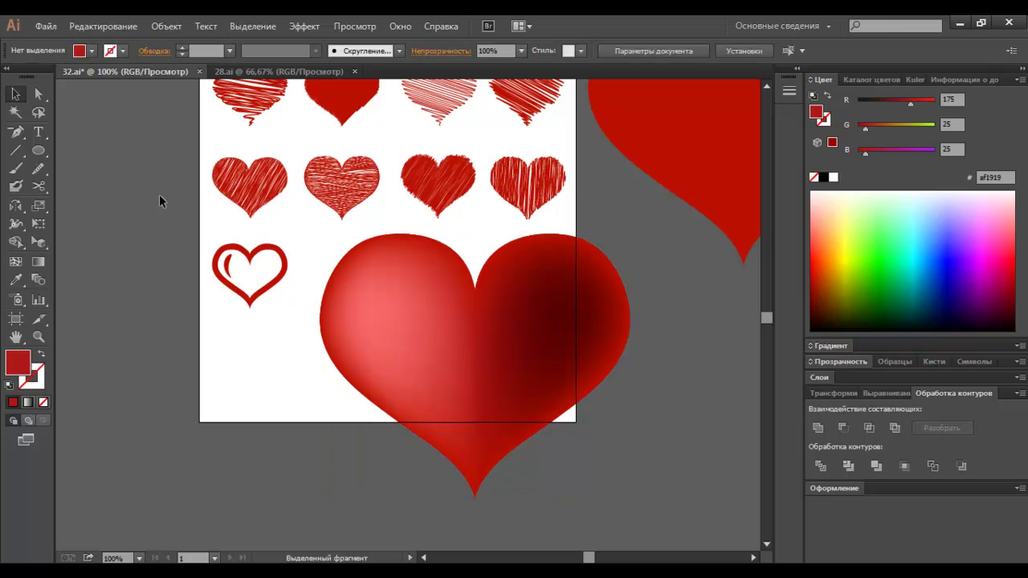
Set the mesh-shaded heart's width to 100 pt
{"action": "left_click", "coordinate": [423, 337]}
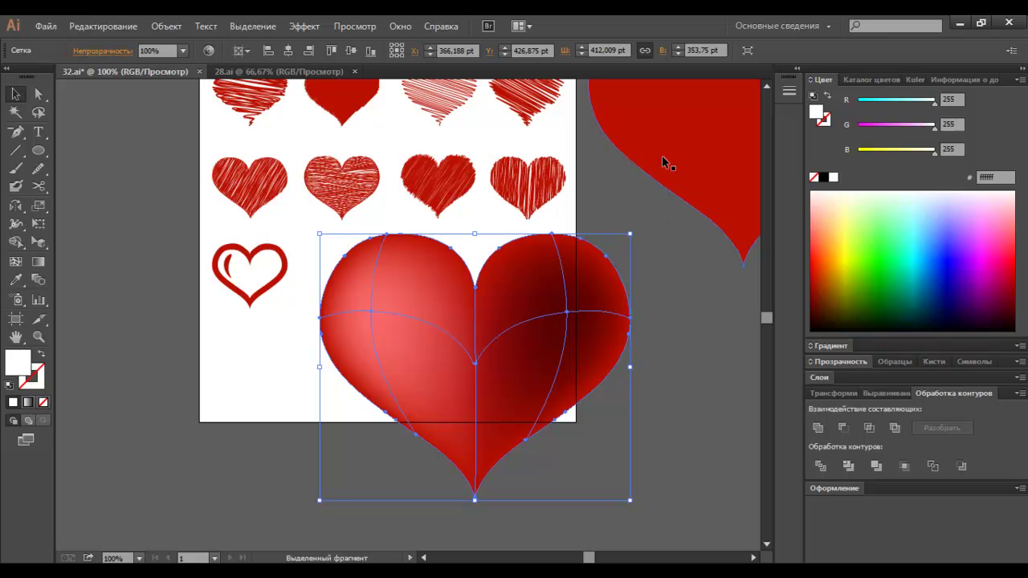
{"action": "left_click", "coordinate": [594, 50]}
{"action": "type", "text": "1"}
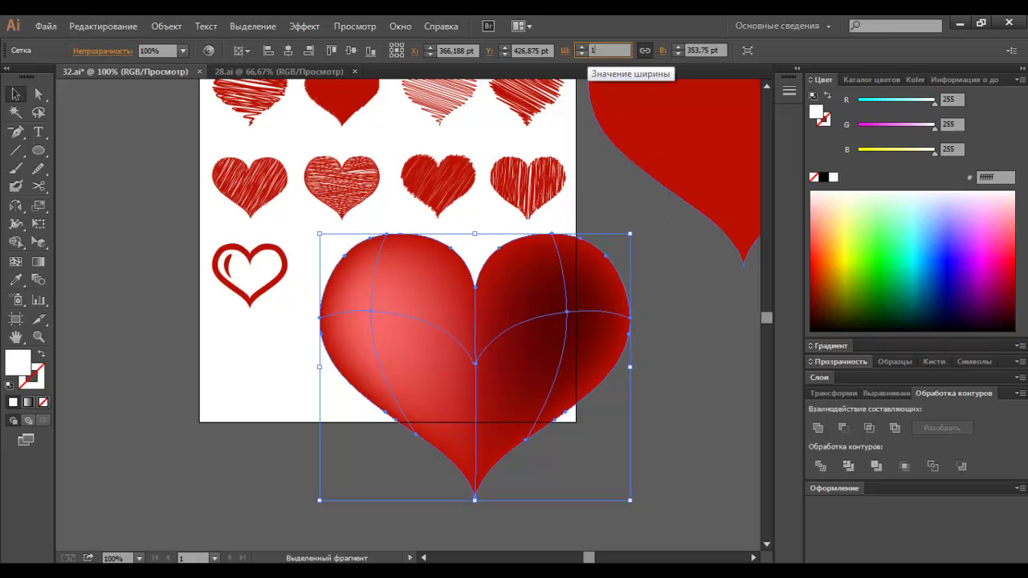
{"action": "key", "text": "Return"}
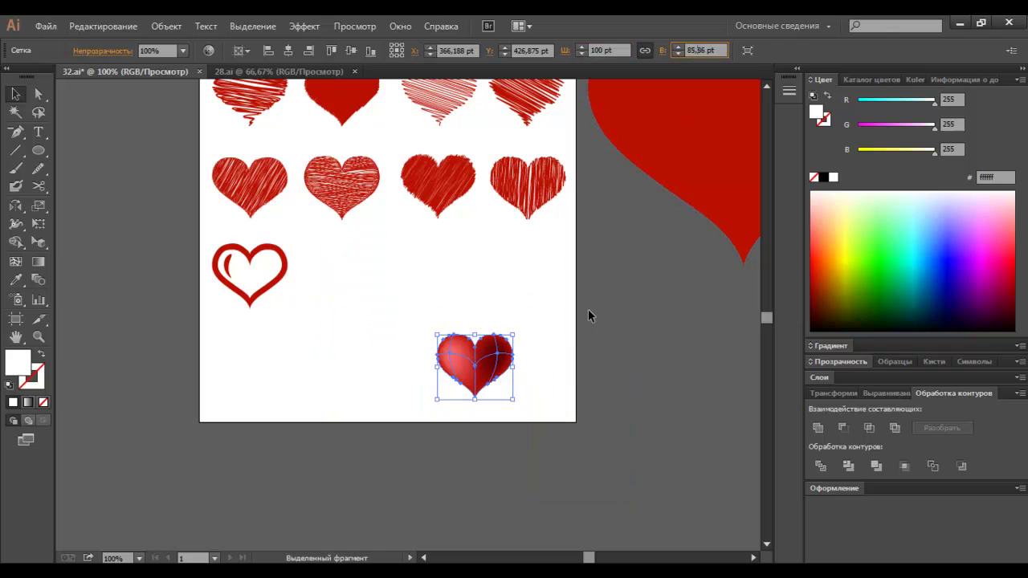
Move the small shaded heart beside the outline heart and copy the big red heart down
{"action": "left_click", "coordinate": [540, 342]}
{"action": "left_click_drag", "start_coordinate": [510, 360], "coordinate": [373, 269]}
{"action": "left_click", "coordinate": [554, 257]}
{"action": "left_click_drag", "start_coordinate": [701, 170], "coordinate": [481, 421]}
Add a white mesh point at the centre of the red heart copy
{"action": "left_click", "coordinate": [15, 260]}
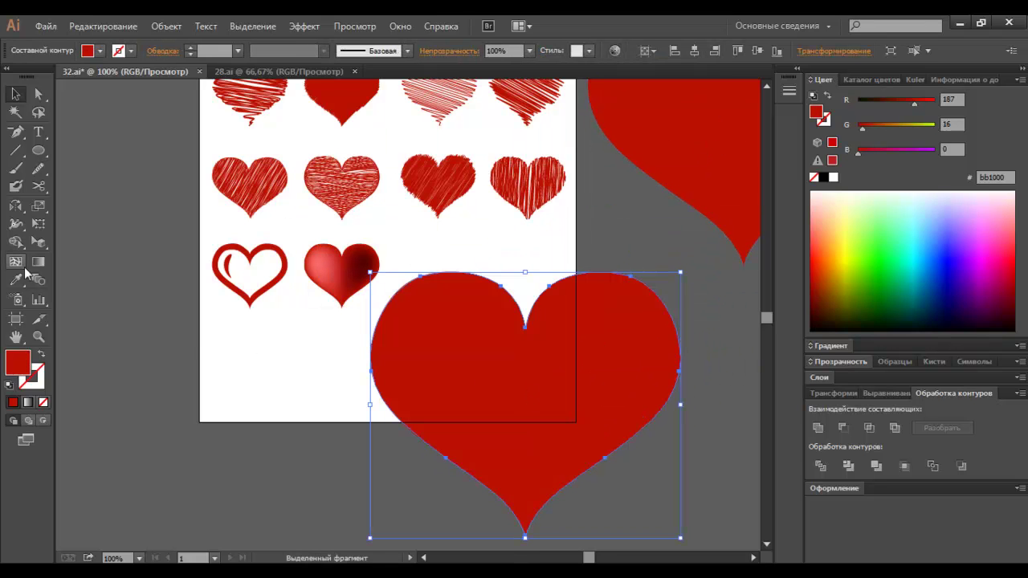
{"action": "left_click", "coordinate": [526, 411]}
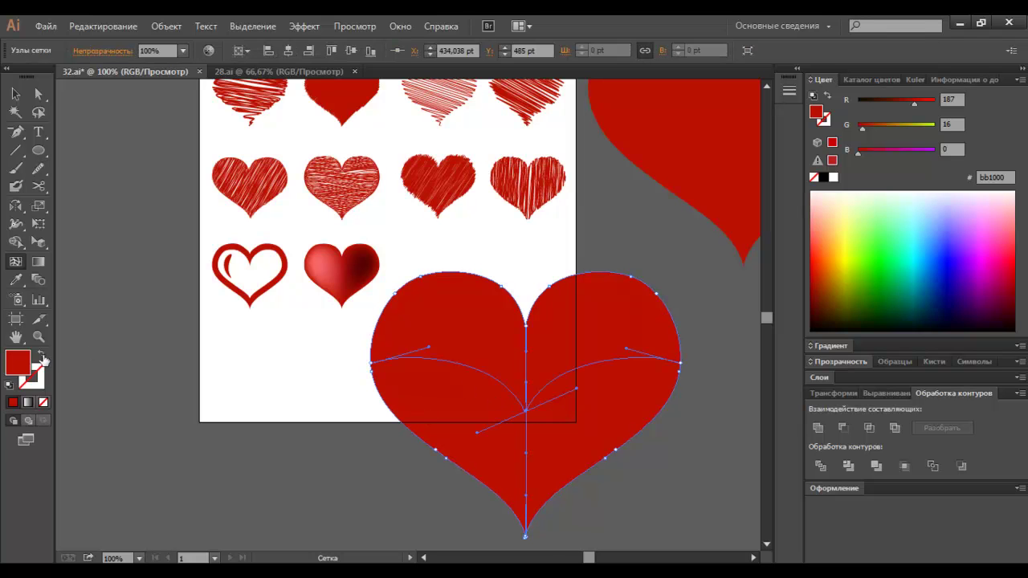
{"action": "double_click", "coordinate": [17, 363]}
{"action": "left_click_drag", "start_coordinate": [604, 184], "coordinate": [595, 169]}
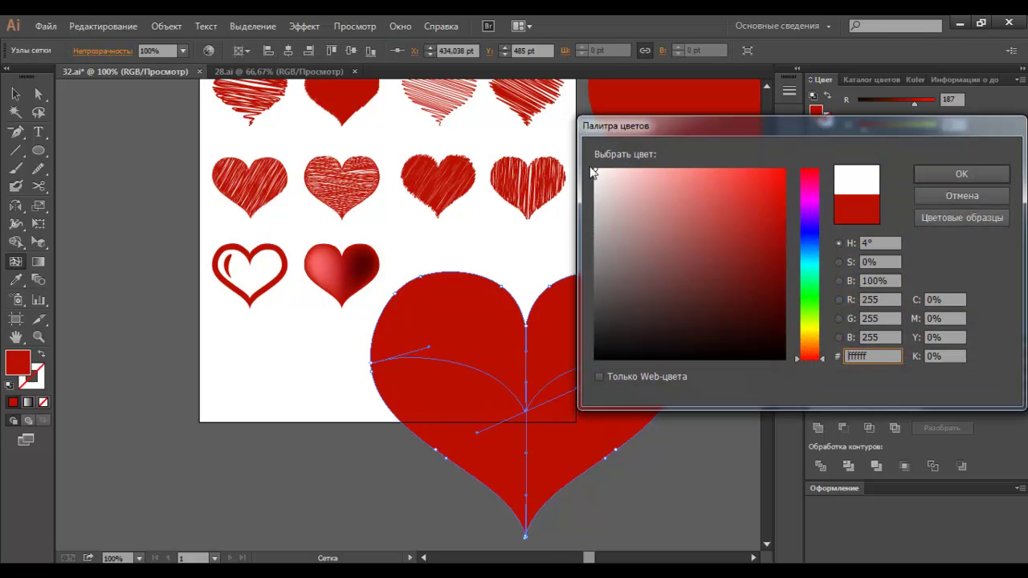
{"action": "left_click", "coordinate": [985, 174]}
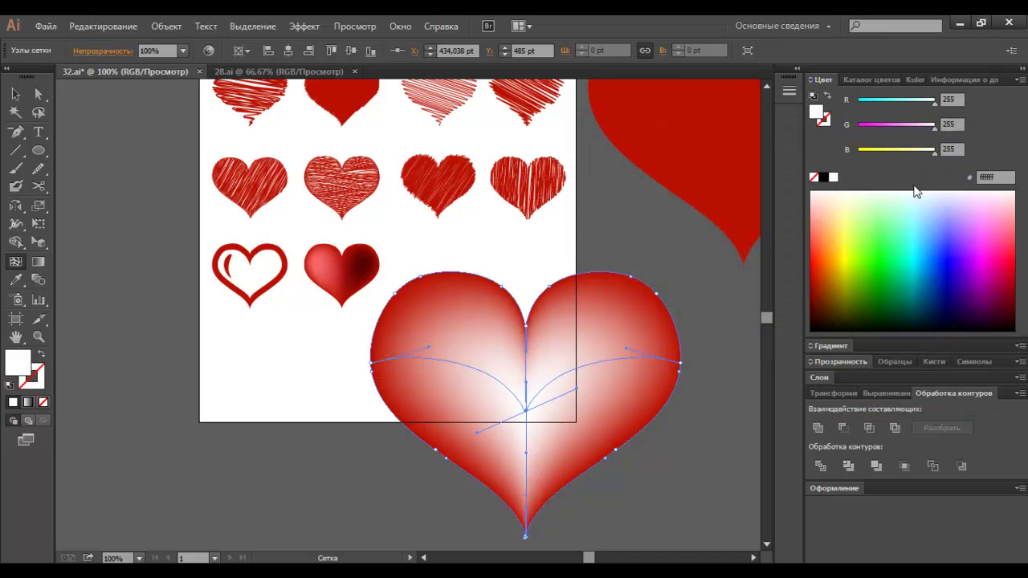
Shrink the white-centred heart to 100 pt and place it beside the shaded heart
{"action": "left_click", "coordinate": [16, 94]}
{"action": "left_click", "coordinate": [437, 387]}
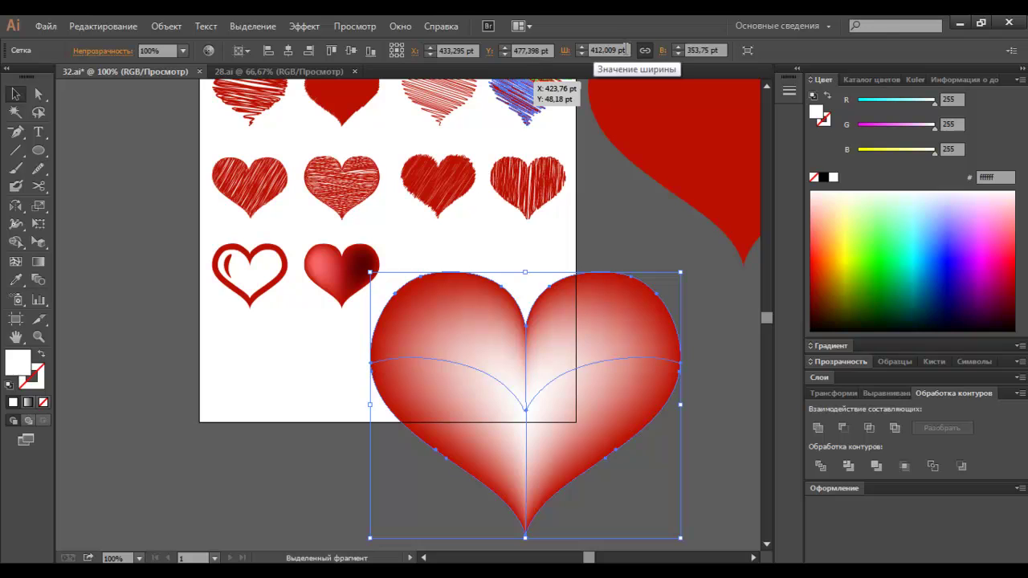
{"action": "type", "text": "00"}
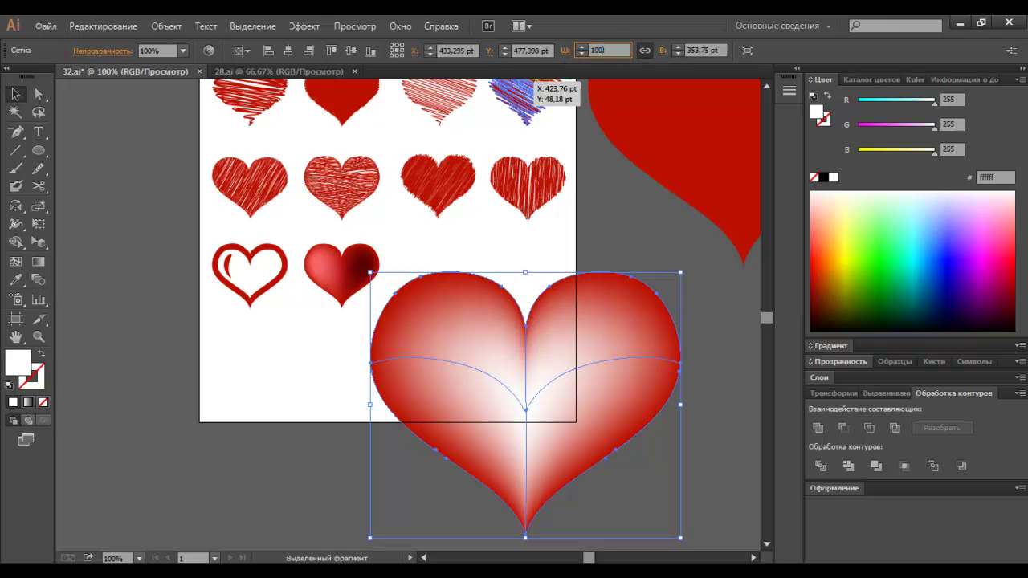
{"action": "left_click", "coordinate": [610, 196]}
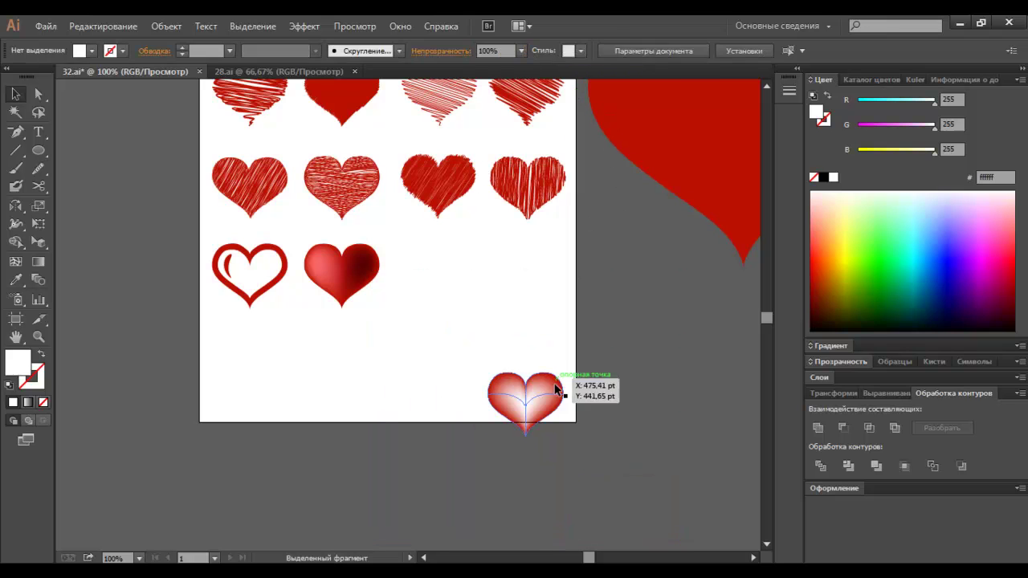
{"action": "mouse_move", "coordinate": [542, 396]}
{"action": "left_mouse_down"}
{"action": "mouse_move", "coordinate": [457, 261]}
{"action": "mouse_move", "coordinate": [459, 271]}
{"action": "left_mouse_up"}
{"action": "left_click", "coordinate": [663, 216]}
{"action": "left_click", "coordinate": [686, 167]}
Place another copy of the big red heart lower on the canvas
{"action": "left_click_drag", "start_coordinate": [673, 172], "coordinate": [345, 470]}
{"action": "scroll", "coordinate": [465, 327], "scroll_direction": "down", "scroll_amount": 1}
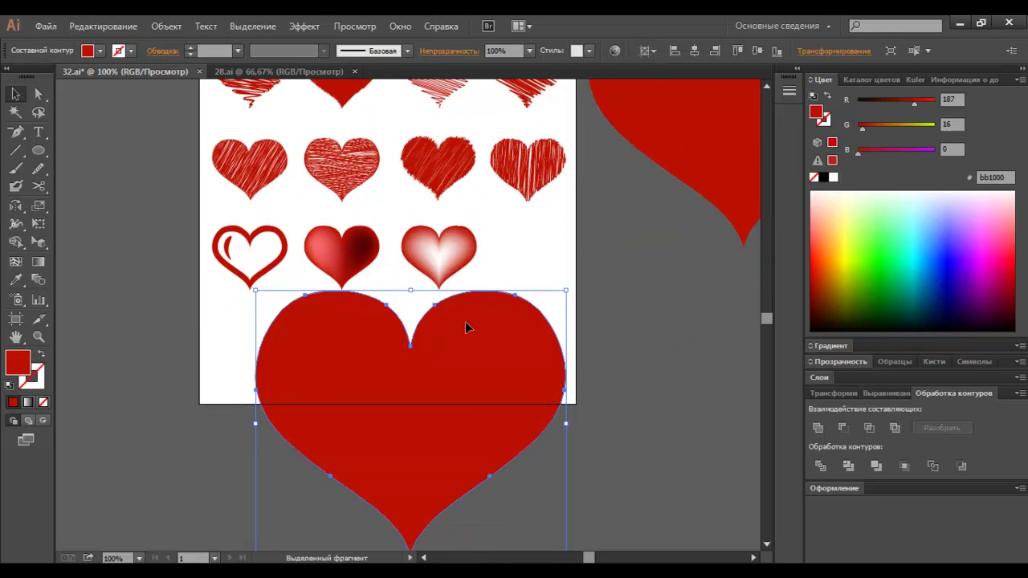
{"action": "scroll", "coordinate": [465, 322], "scroll_direction": "down", "scroll_amount": 2}
{"action": "left_click_drag", "start_coordinate": [462, 293], "coordinate": [451, 296]}
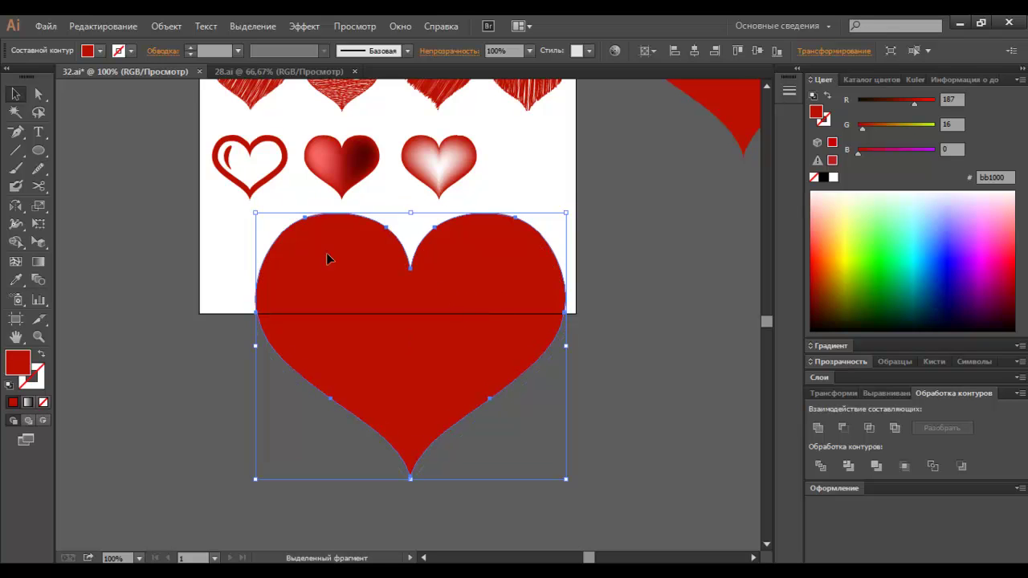
Draw a tall white ellipse on the heart's left lobe and apply an Arc warp
{"action": "left_click_drag", "start_coordinate": [39, 150], "coordinate": [93, 182]}
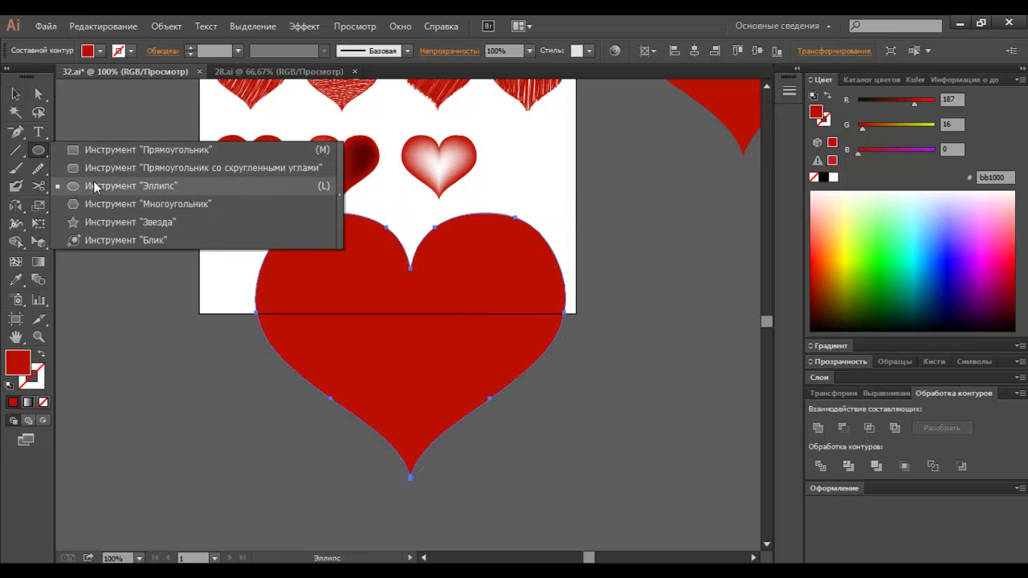
{"action": "left_click_drag", "start_coordinate": [342, 260], "coordinate": [378, 365]}
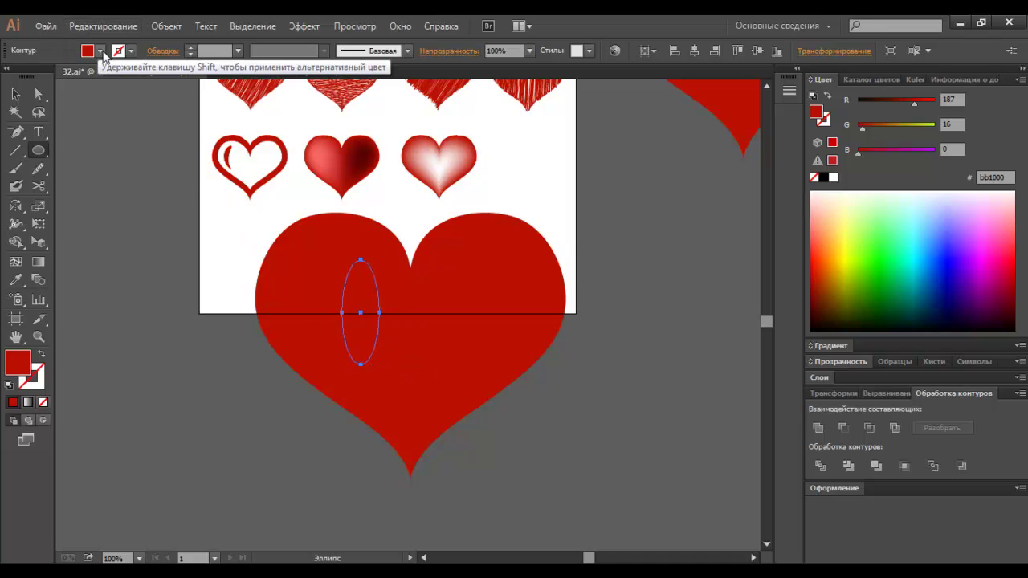
{"action": "left_click", "coordinate": [99, 50]}
{"action": "left_click", "coordinate": [20, 76]}
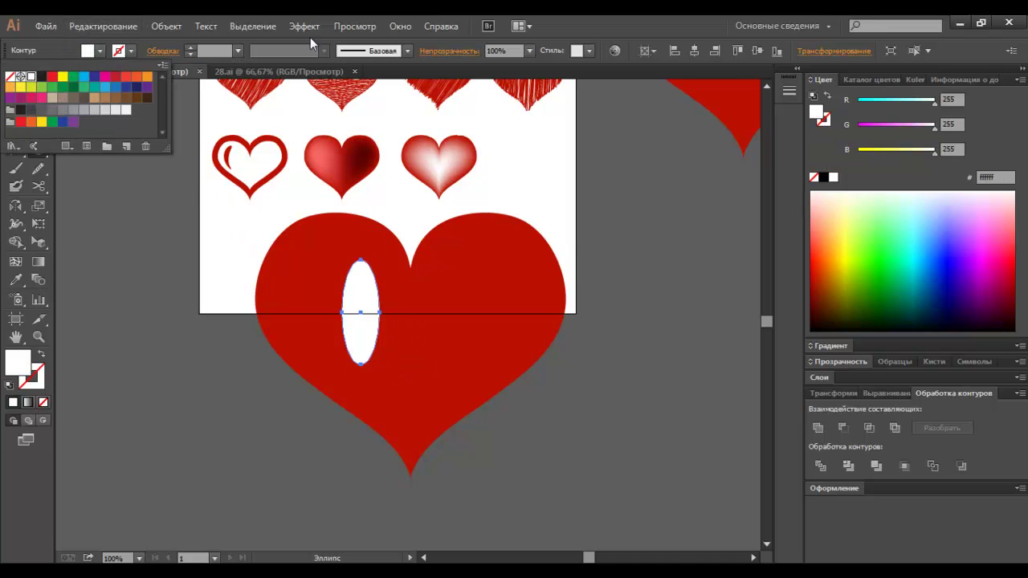
{"action": "left_click", "coordinate": [310, 37]}
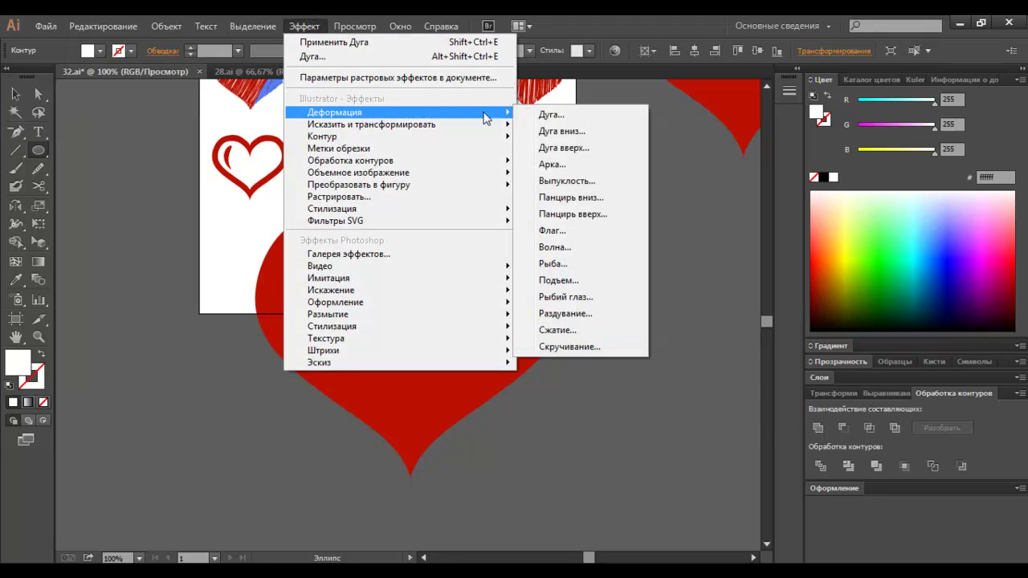
{"action": "left_click", "coordinate": [540, 116]}
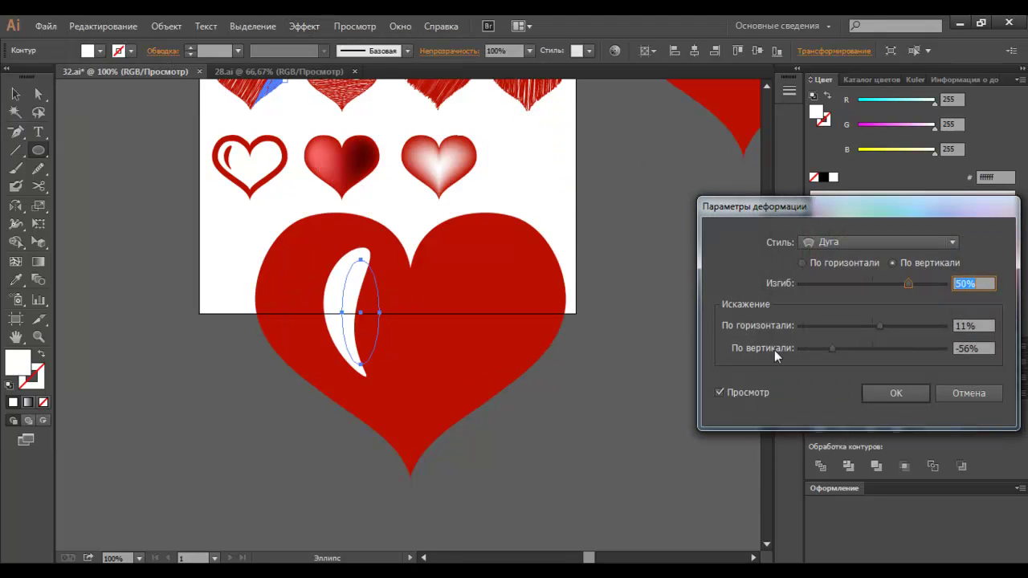
{"action": "left_click", "coordinate": [887, 393]}
Shift the crescent further left and lower, then expand its appearance
{"action": "key", "text": "v"}
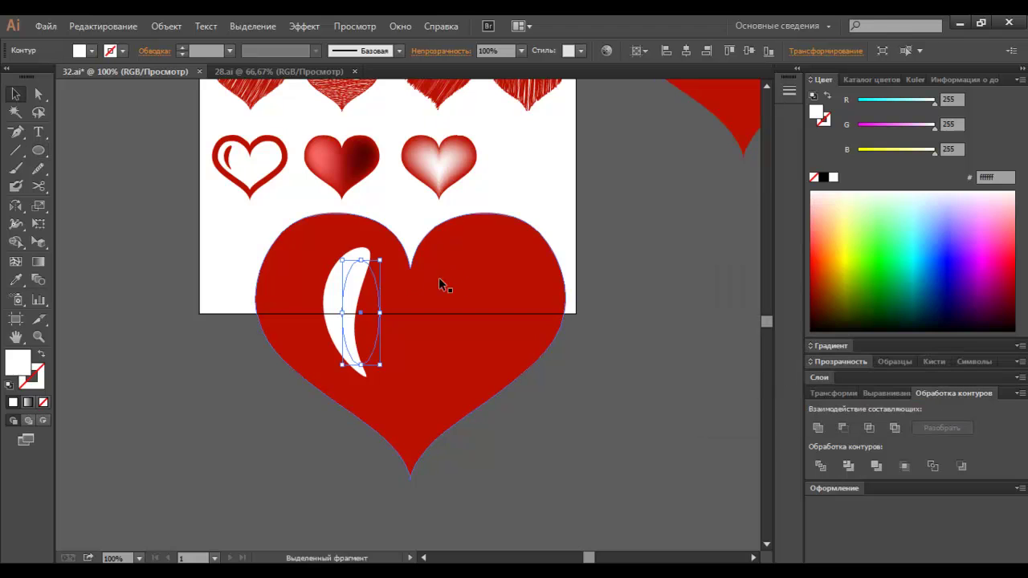
{"action": "mouse_move", "coordinate": [359, 296]}
{"action": "left_mouse_down"}
{"action": "mouse_move", "coordinate": [309, 276]}
{"action": "mouse_move", "coordinate": [315, 281]}
{"action": "left_mouse_up"}
{"action": "key", "text": "Down"}
{"action": "key", "text": "Down"}
{"action": "key", "text": "Down"}
{"action": "key", "text": "Down"}
{"action": "key", "text": "Down"}
{"action": "key", "text": "Down"}
{"action": "key", "text": "Down"}
{"action": "key", "text": "Down"}
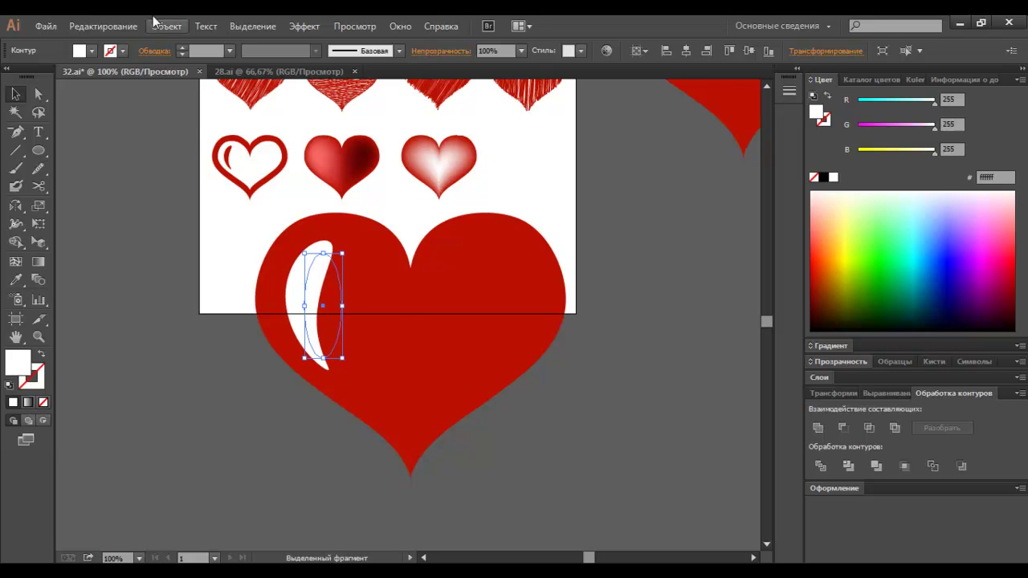
{"action": "left_click", "coordinate": [165, 26]}
{"action": "left_click", "coordinate": [213, 202]}
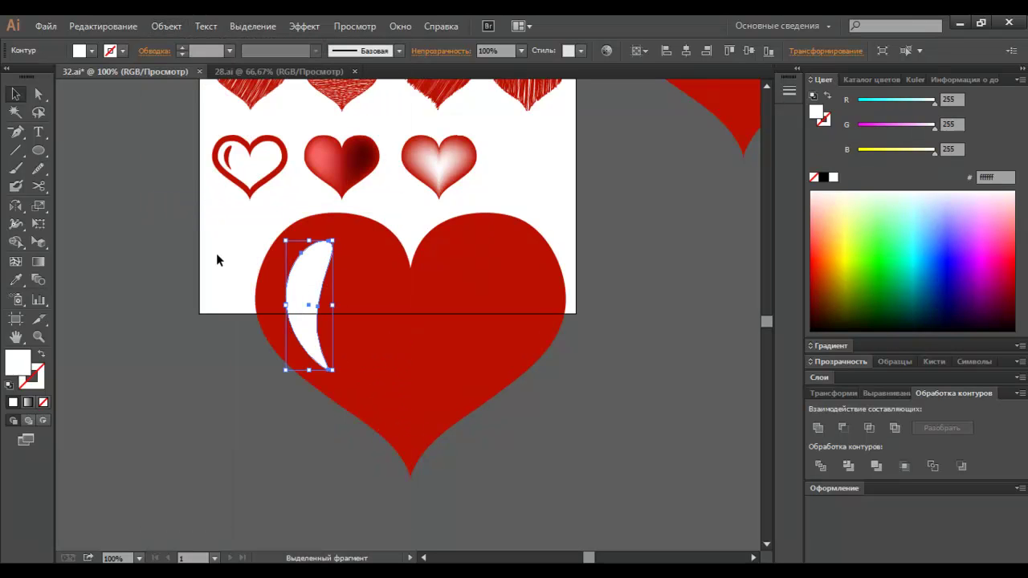
Group the crescent with the red heart
{"action": "left_click_drag", "start_coordinate": [247, 384], "coordinate": [373, 313]}
{"action": "right_click", "coordinate": [417, 300]}
{"action": "left_click", "coordinate": [472, 380]}
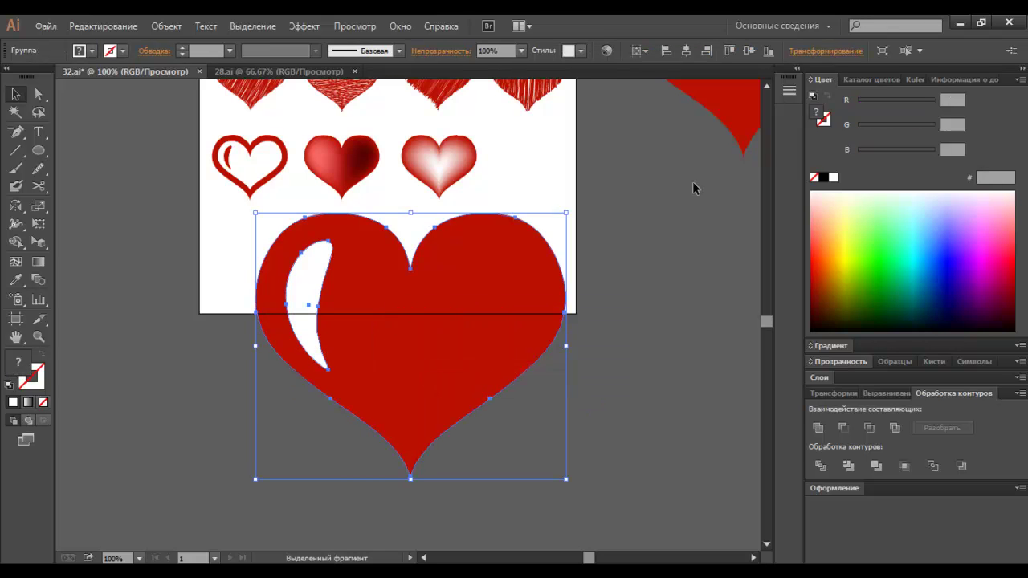
Shrink the grouped heart to about 100 pt wide and drag it up toward the grid
{"action": "left_click", "coordinate": [816, 53]}
{"action": "left_click", "coordinate": [809, 75]}
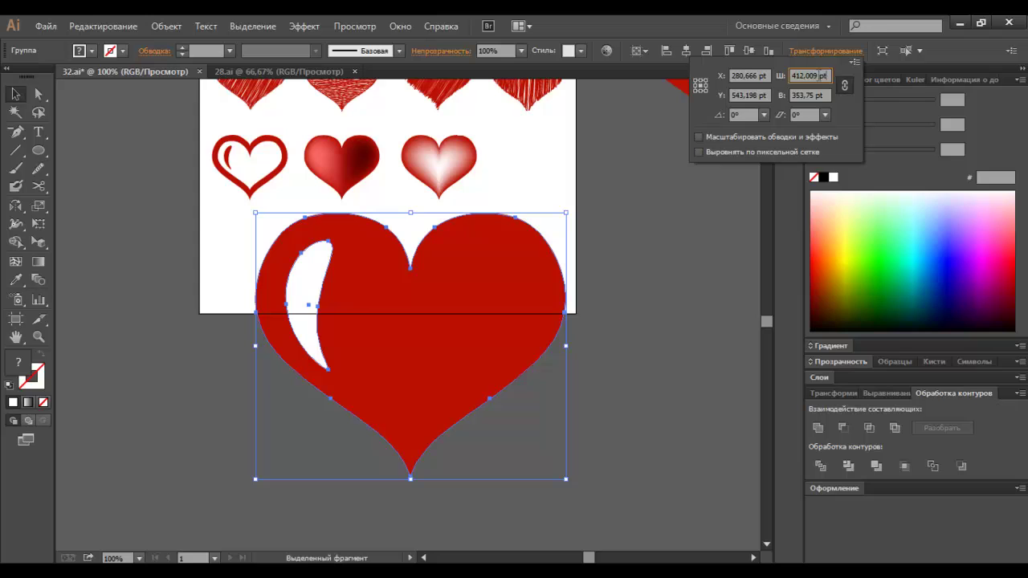
{"action": "type", "text": "100"}
{"action": "key", "text": "Return"}
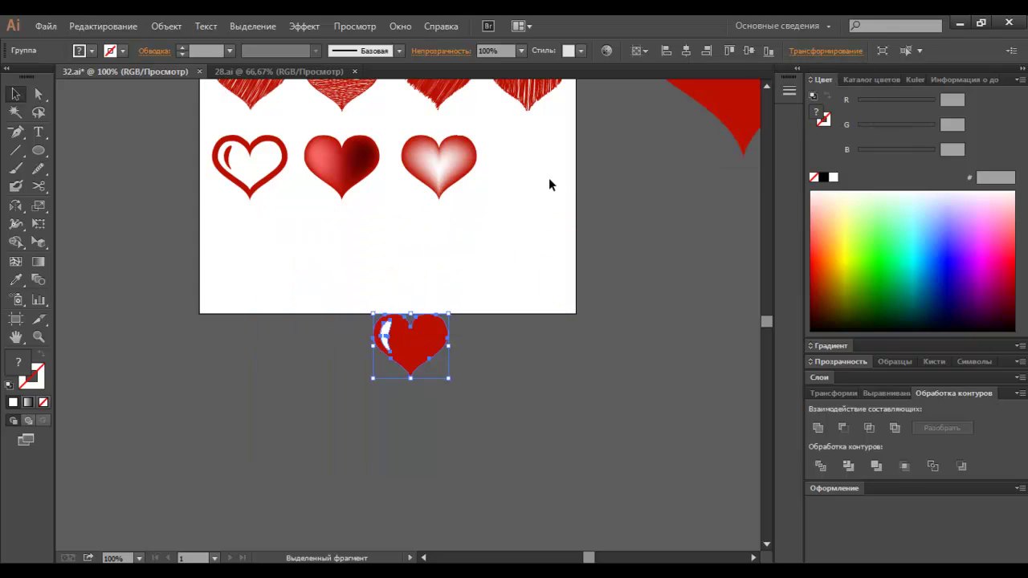
{"action": "left_click_drag", "start_coordinate": [419, 347], "coordinate": [544, 165]}
{"action": "left_click", "coordinate": [596, 172]}
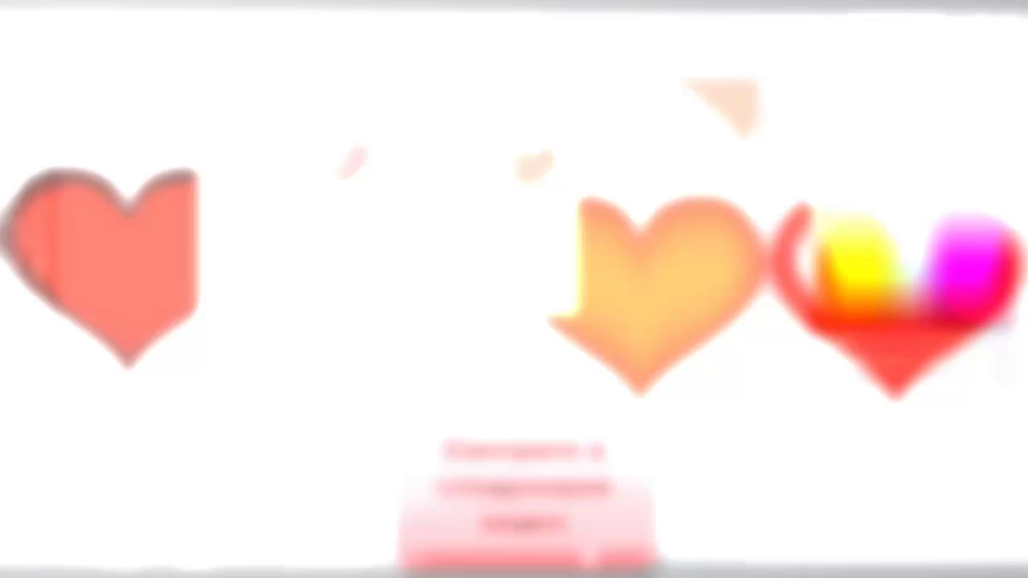